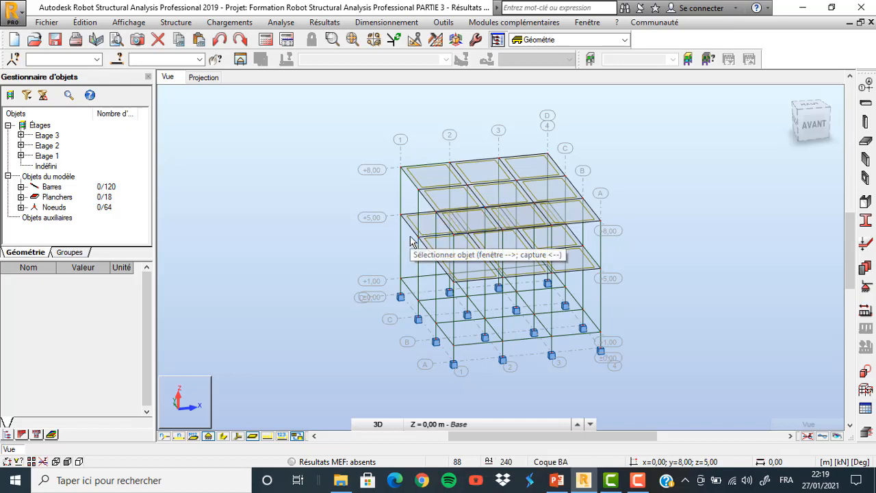
Step: Show the model in plan projection at the "Etage 2" level, Z = 5,00 m
click(429, 425)
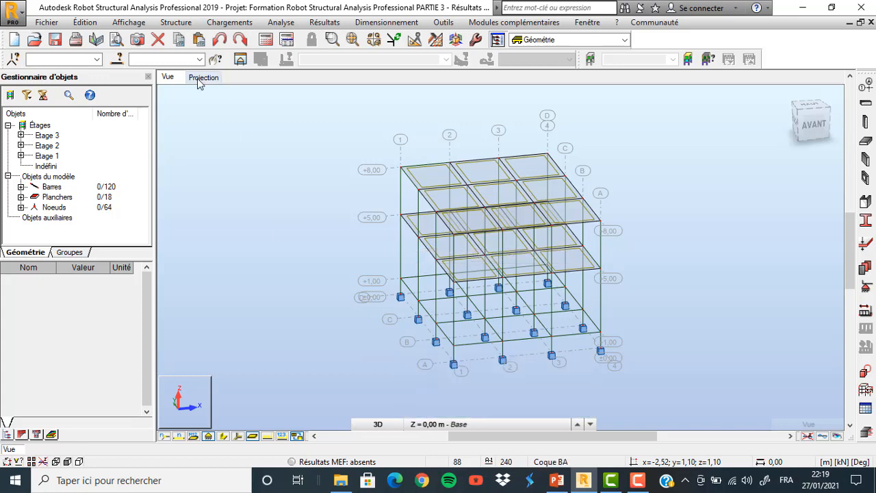
click(198, 79)
click(459, 423)
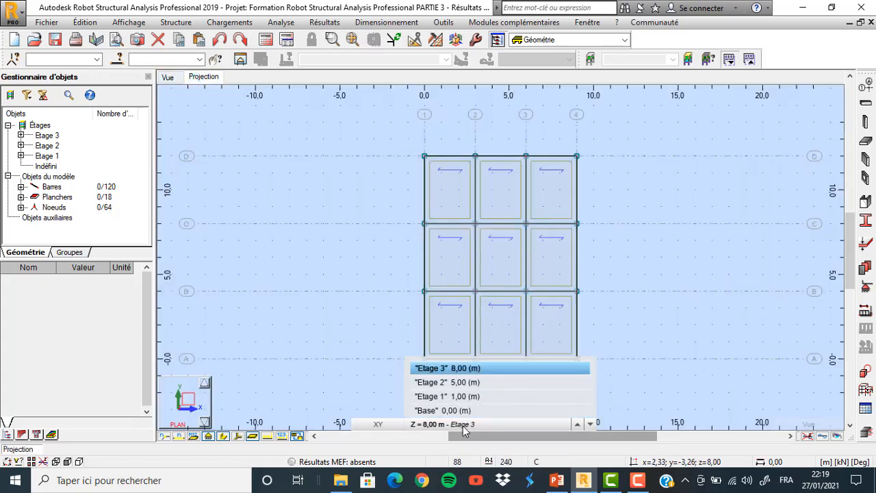
click(468, 383)
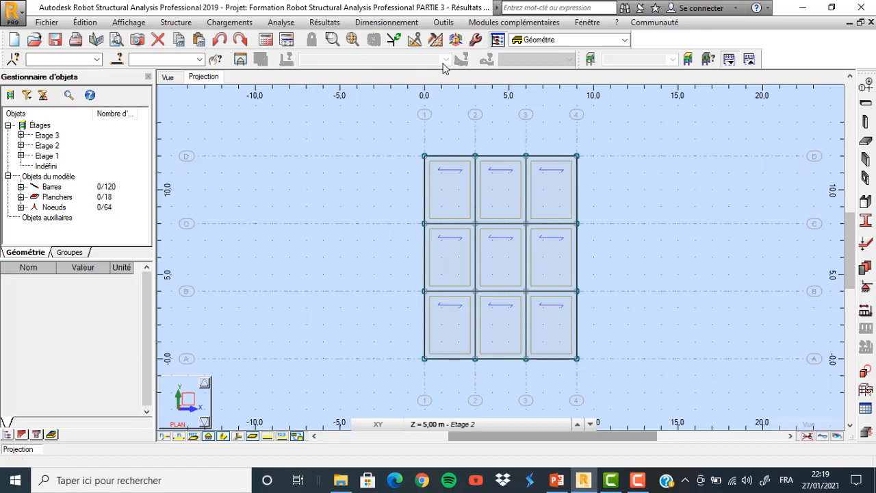
Step: Add a load case with prefix and name G1, nature "permanente" and sub-nature "poids propre"
click(866, 312)
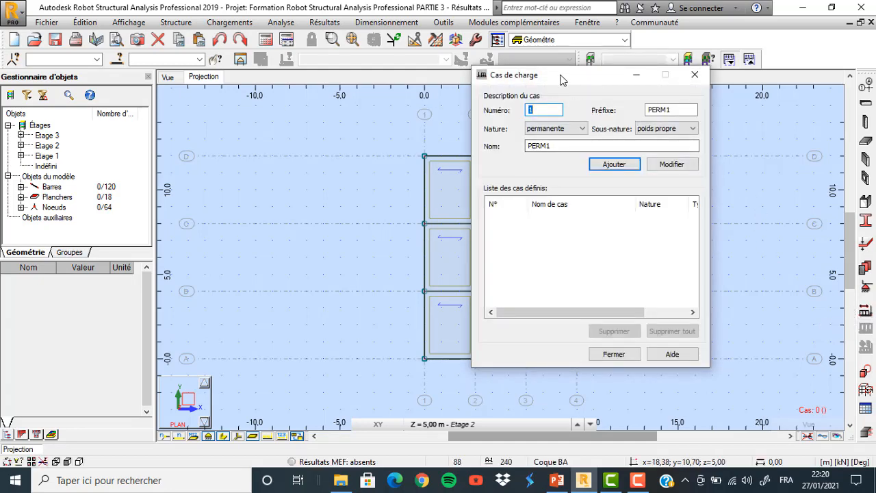
drag(560, 75, 626, 81)
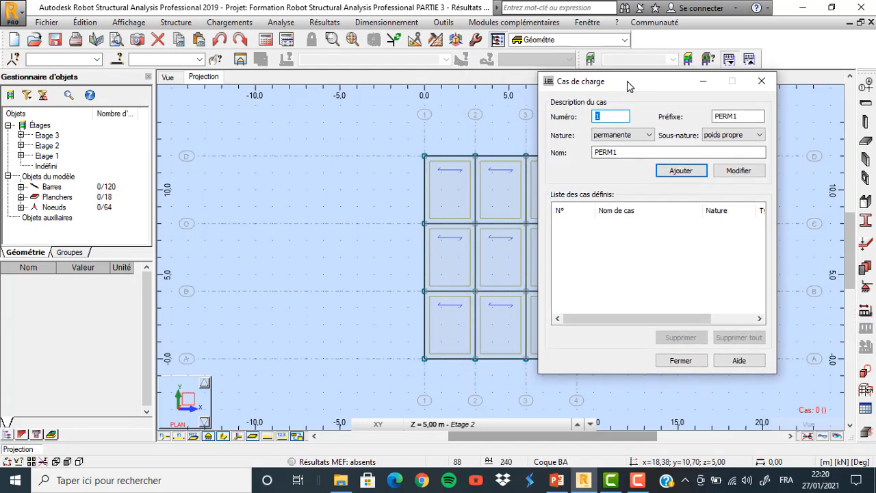
double_click(741, 117)
text(G1)
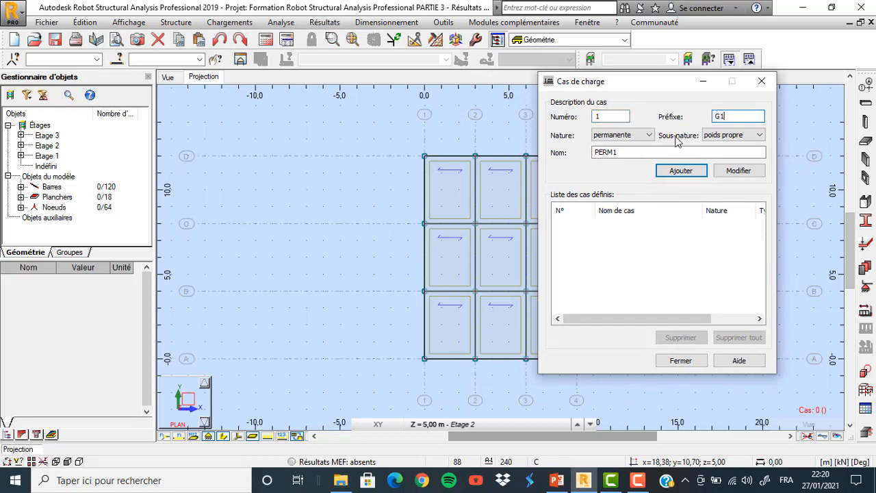
click(615, 152)
drag(615, 151, 592, 154)
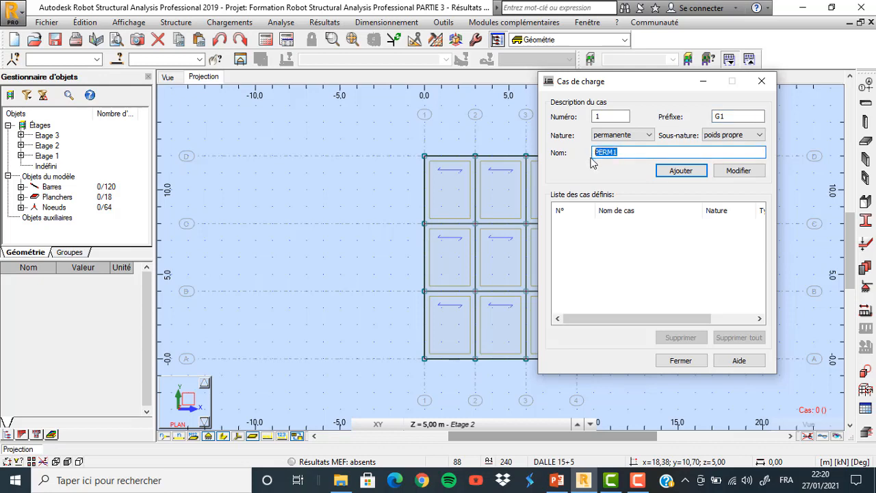
text(G1)
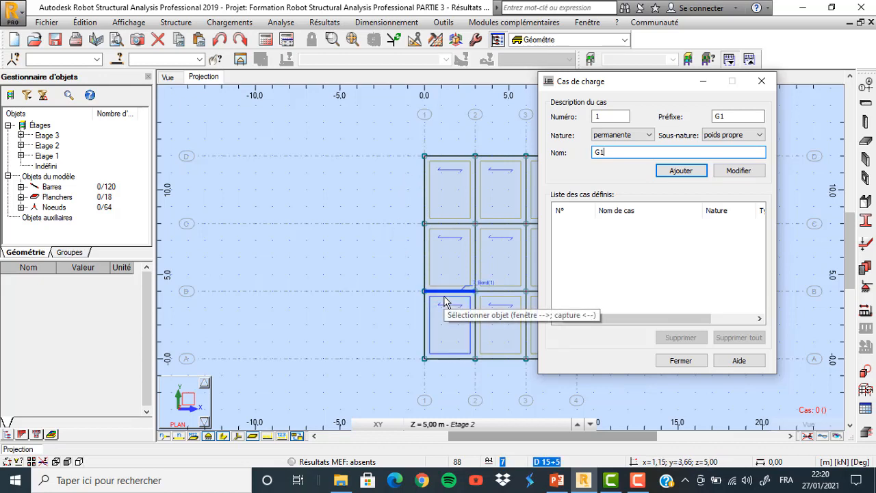
click(693, 175)
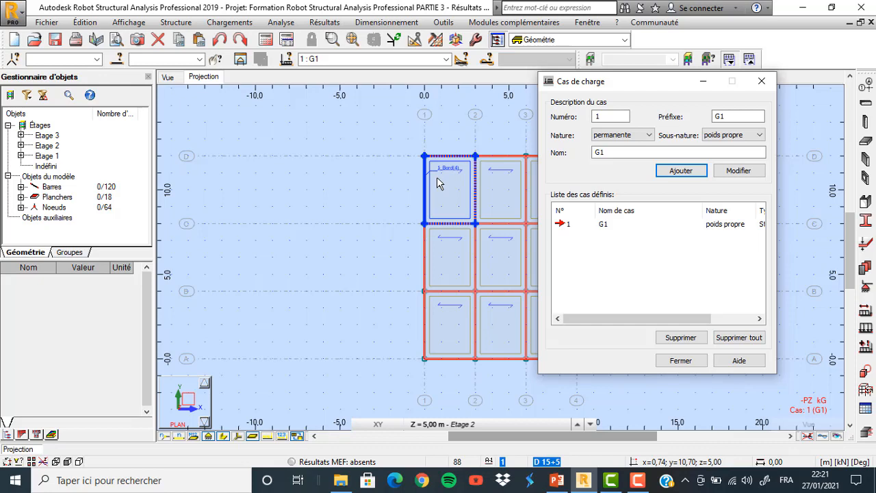
Step: Switch to the PowerPoint slideshow, examine the slides calculating the G and Q surface loads, and return to Robot Structural Analysis
click(560, 482)
click(429, 266)
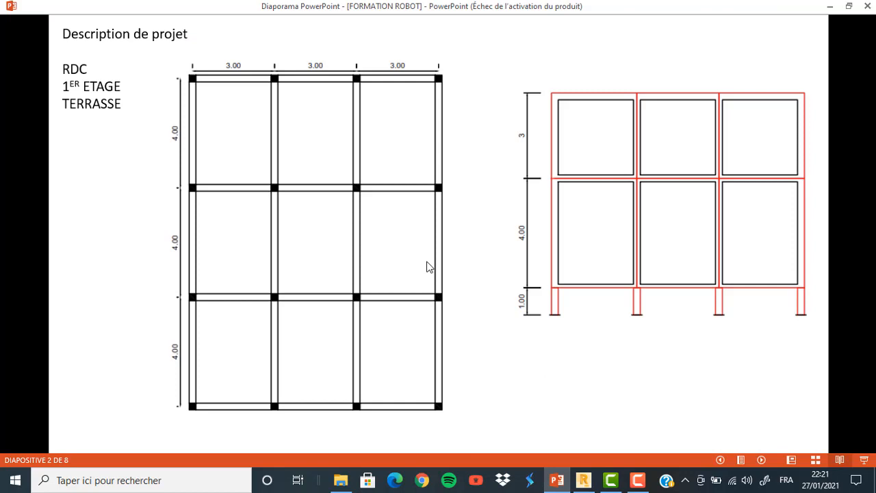
click(426, 262)
click(429, 267)
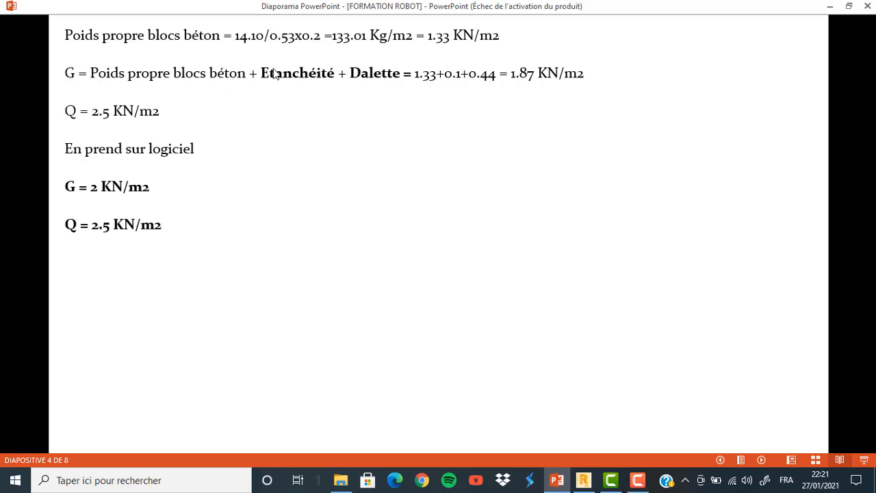
click(382, 120)
click(381, 118)
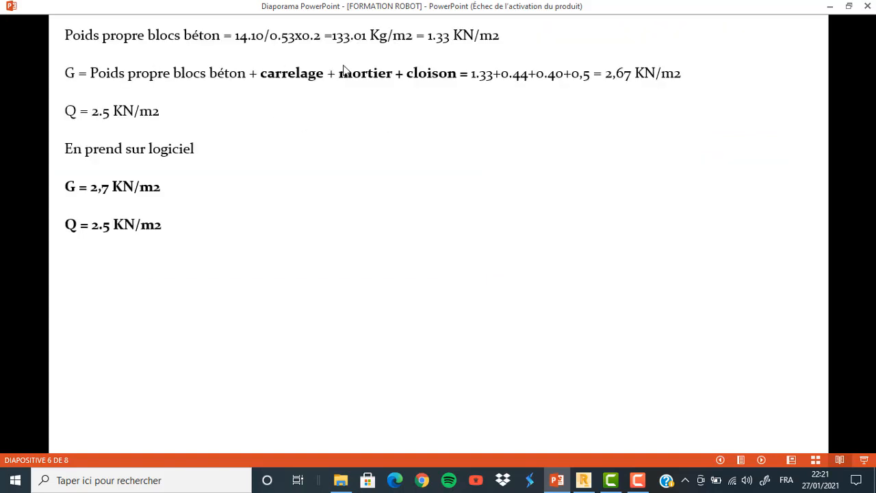
mouse_move(583, 480)
click(519, 383)
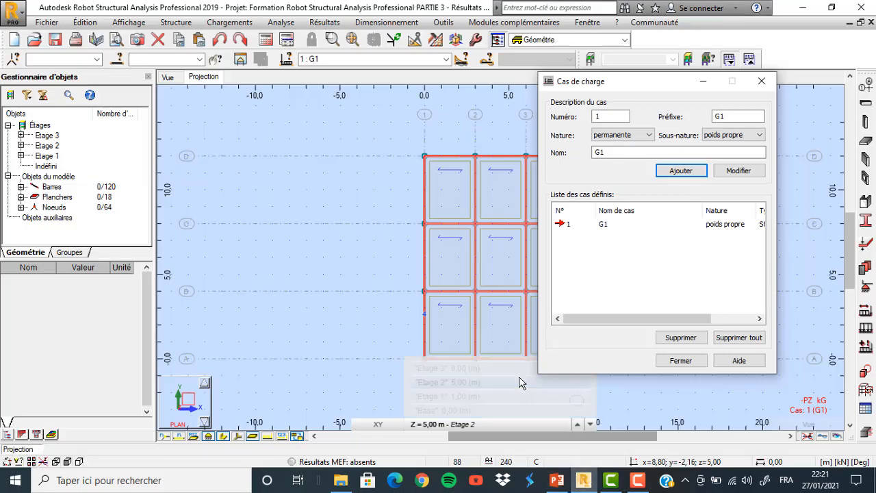
Step: Add a second load case with prefix and name G2, nature "permanente" and a blank sub-nature
click(725, 116)
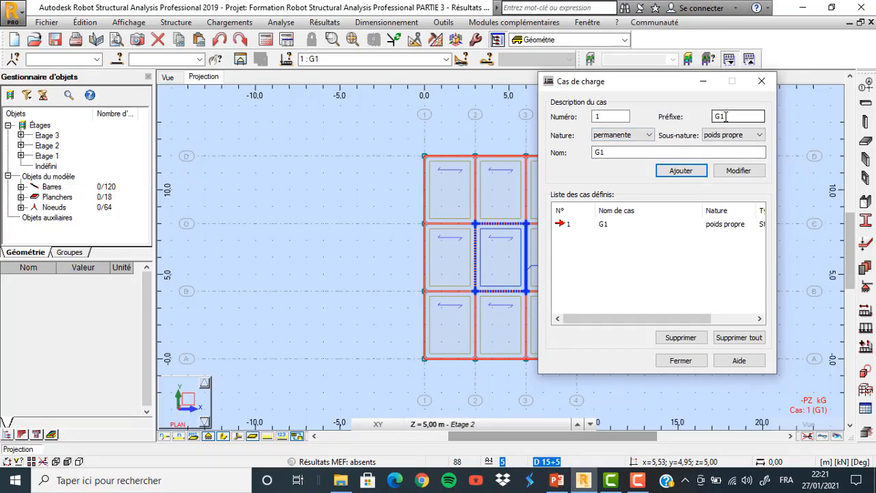
double_click(725, 116)
click(728, 119)
text(2)
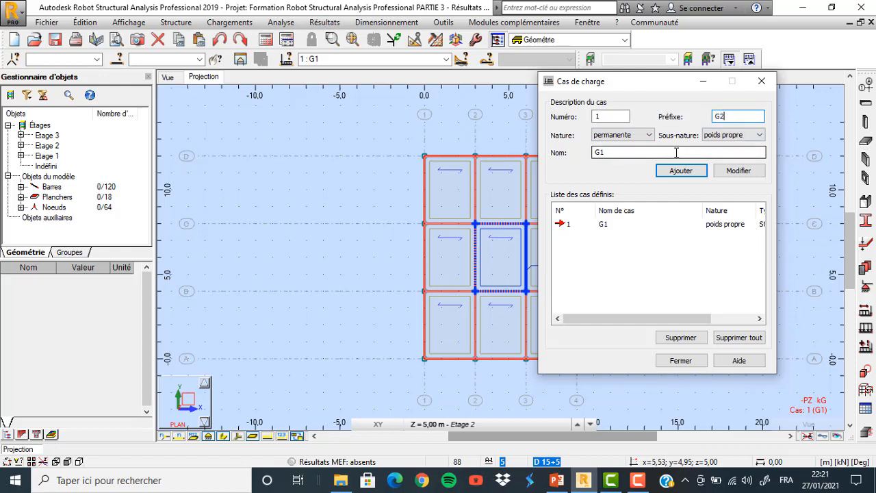
click(679, 151)
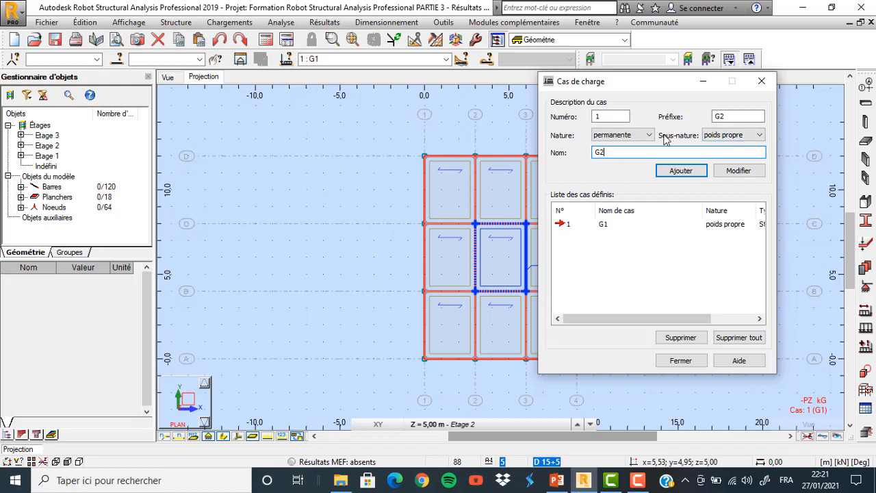
click(713, 137)
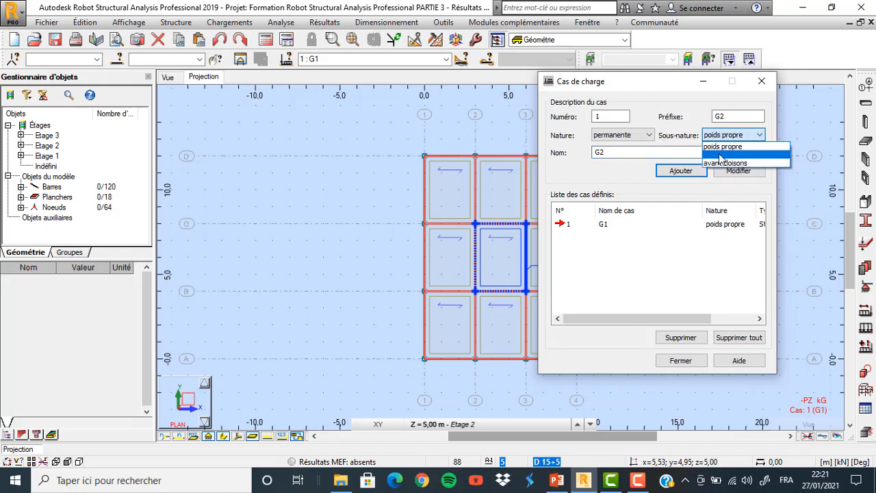
click(719, 154)
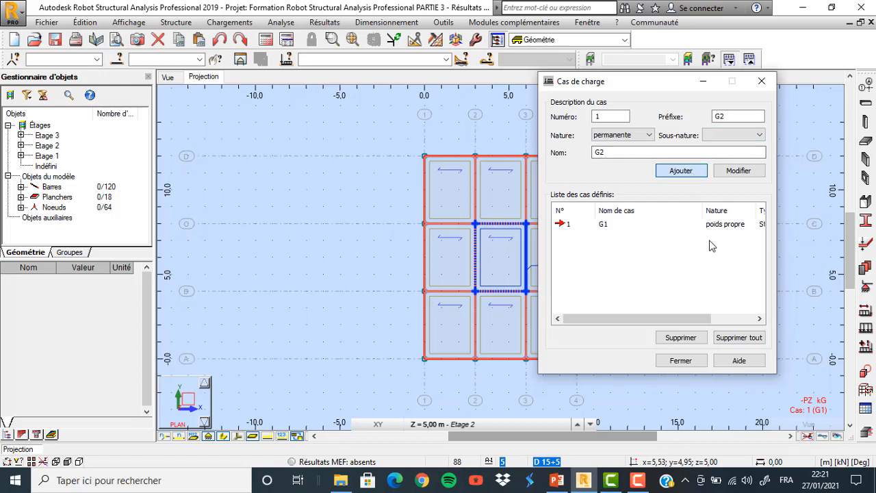
key(Return)
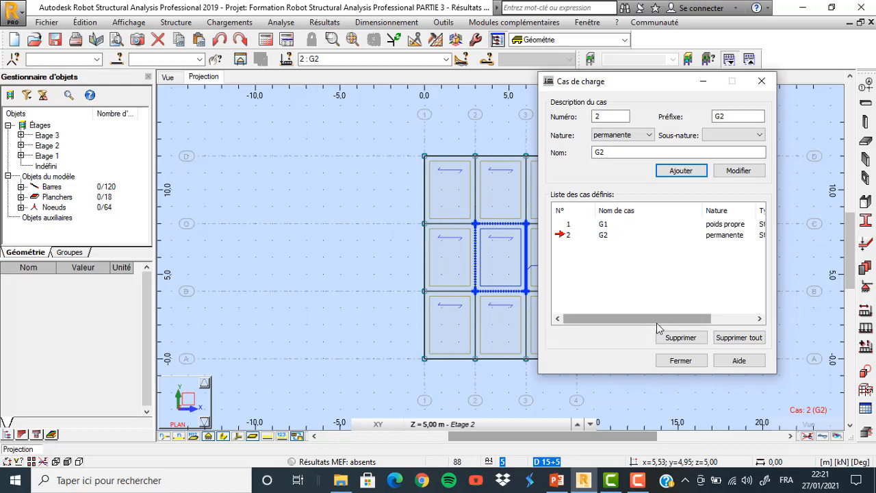
Step: Add a load case with prefix and name Q1 and nature "d'exploitation", and close the load case definition
drag(659, 319, 697, 318)
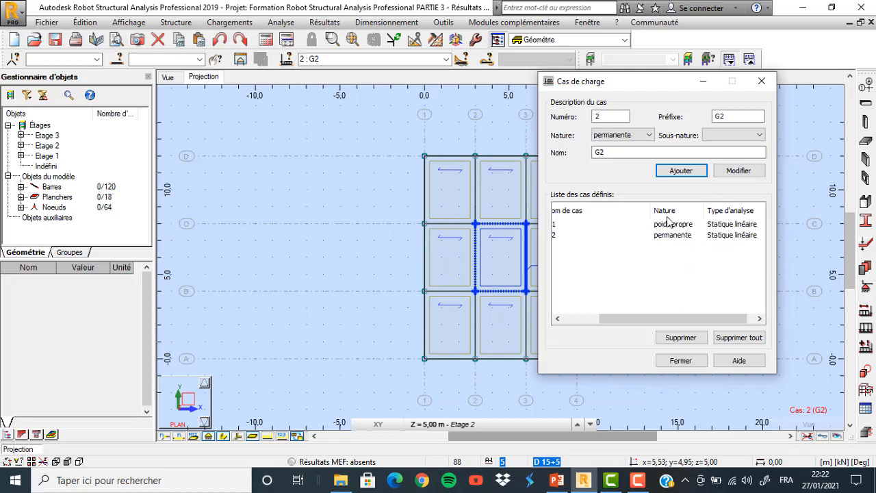
mouse_move(681, 323)
mouse_down()
mouse_move(654, 325)
mouse_move(677, 324)
mouse_up()
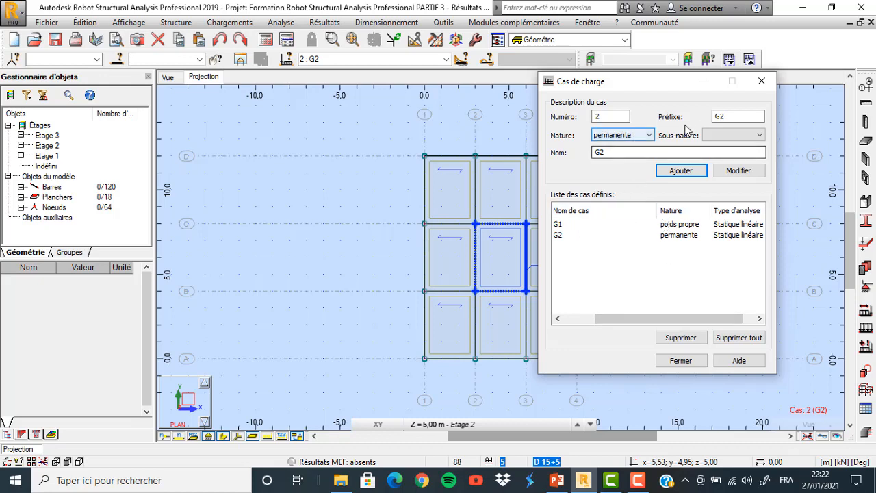
drag(732, 116, 697, 117)
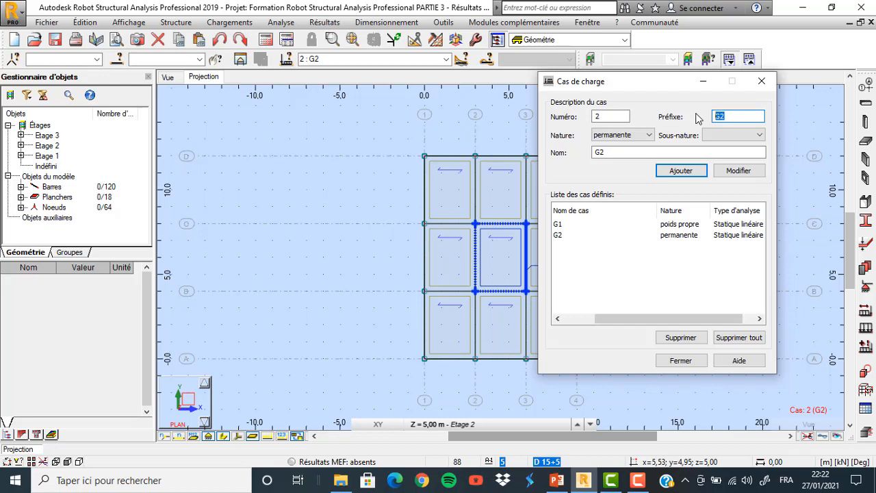
text(Q1)
drag(617, 152, 571, 142)
text(Q)
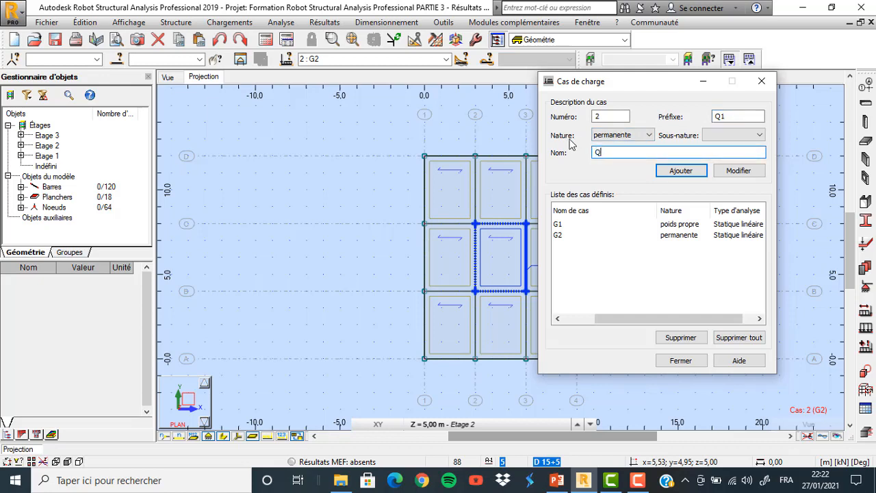
click(623, 135)
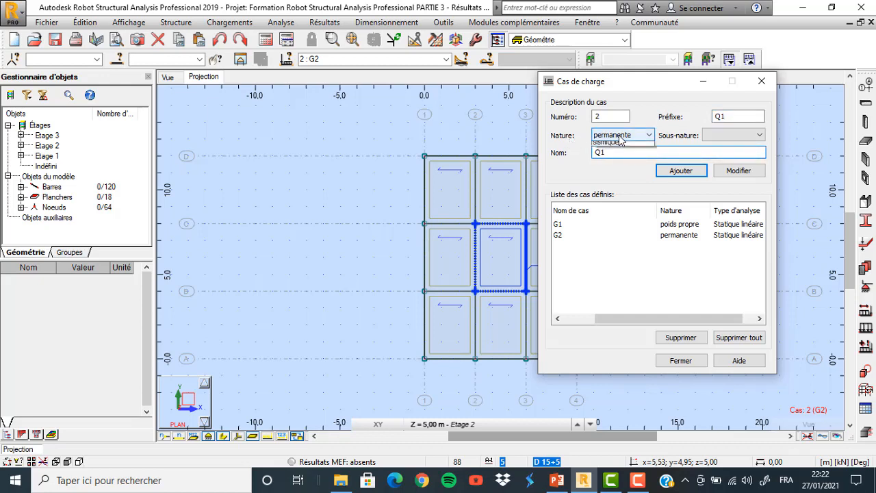
click(616, 154)
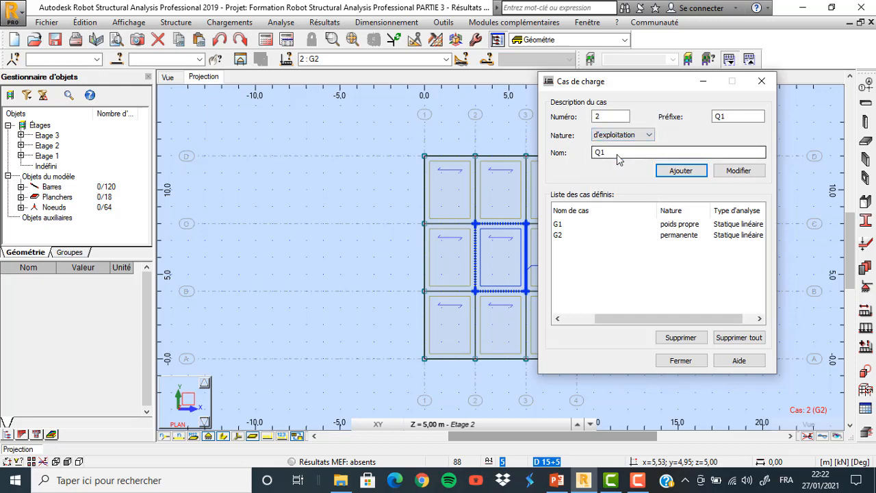
click(672, 172)
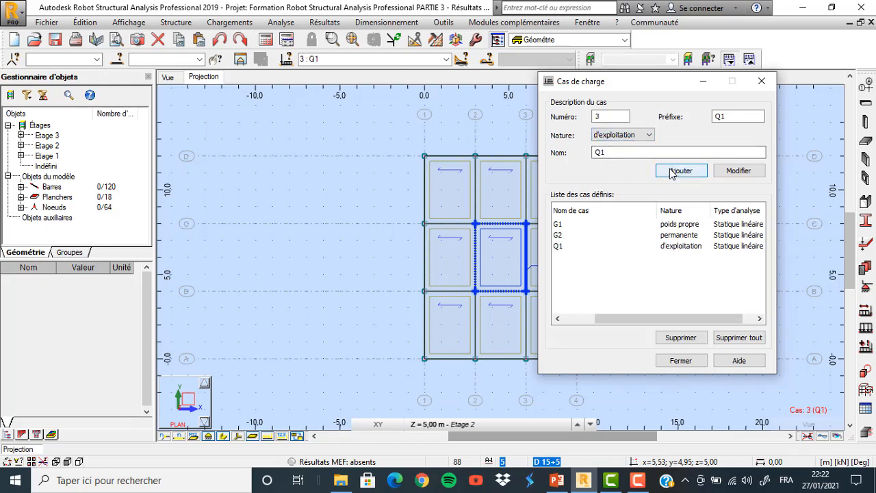
drag(696, 319, 643, 339)
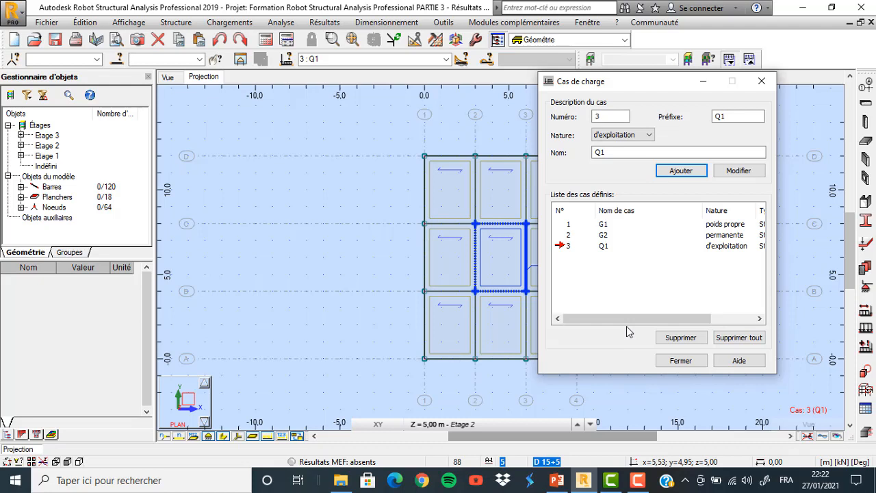
click(674, 362)
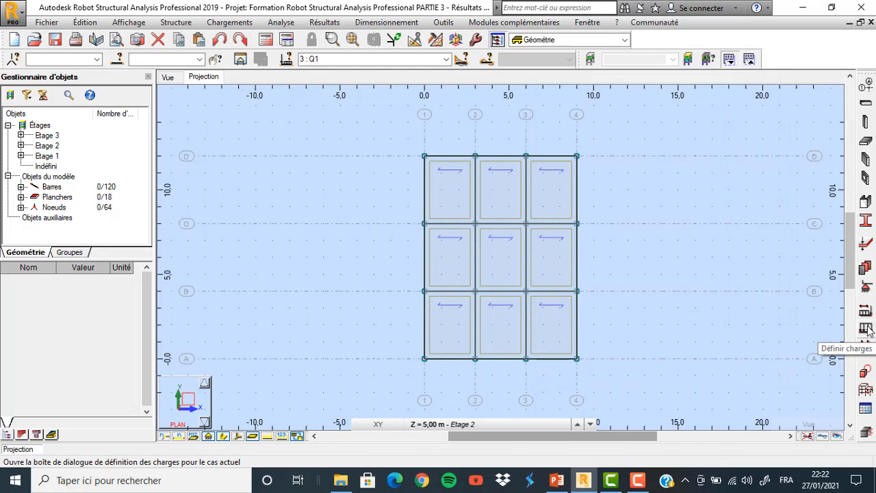
Step: Make "2 : G2" the current load case
click(445, 59)
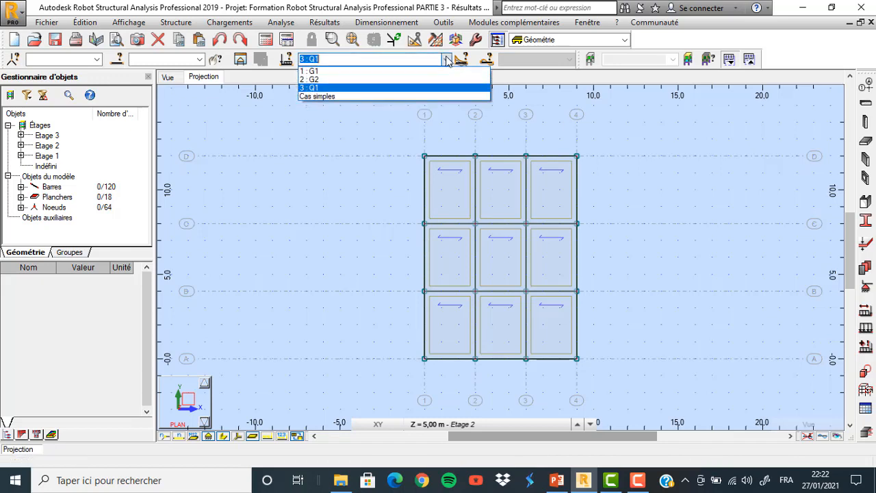
click(669, 81)
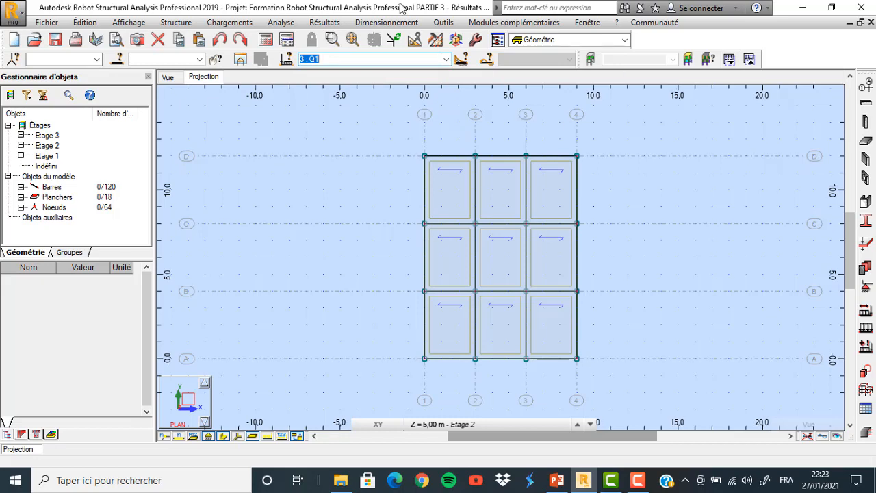
click(448, 60)
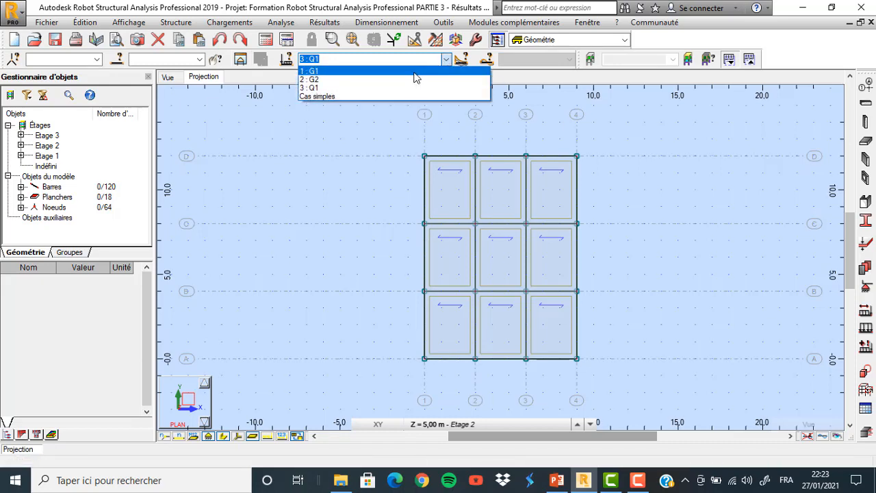
click(410, 80)
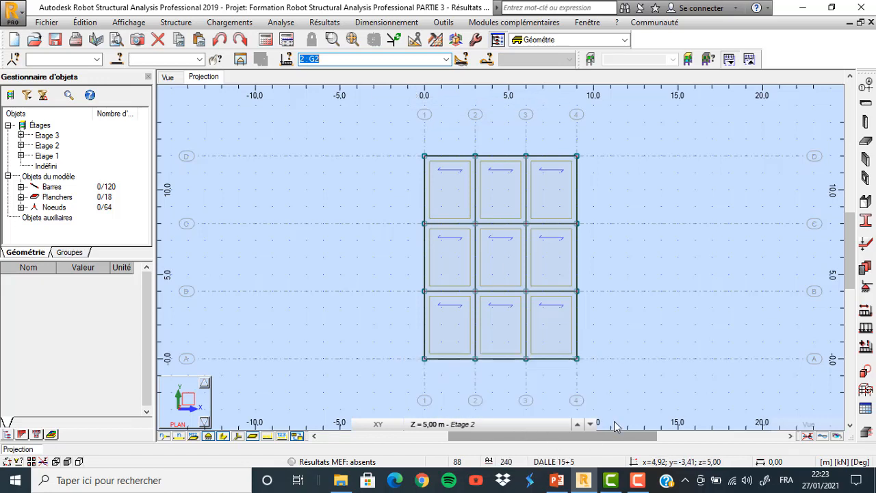
Step: Open the uniform surface load definition for load case 2 : G2
click(865, 333)
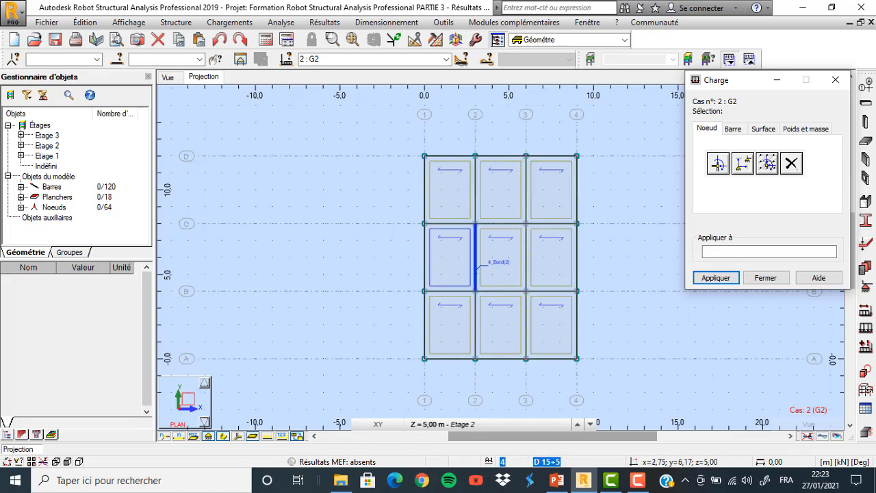
click(762, 129)
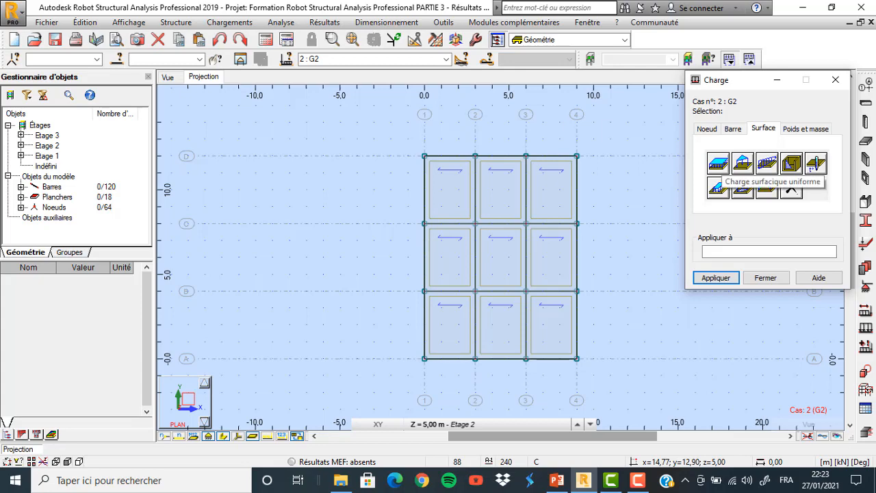
click(717, 162)
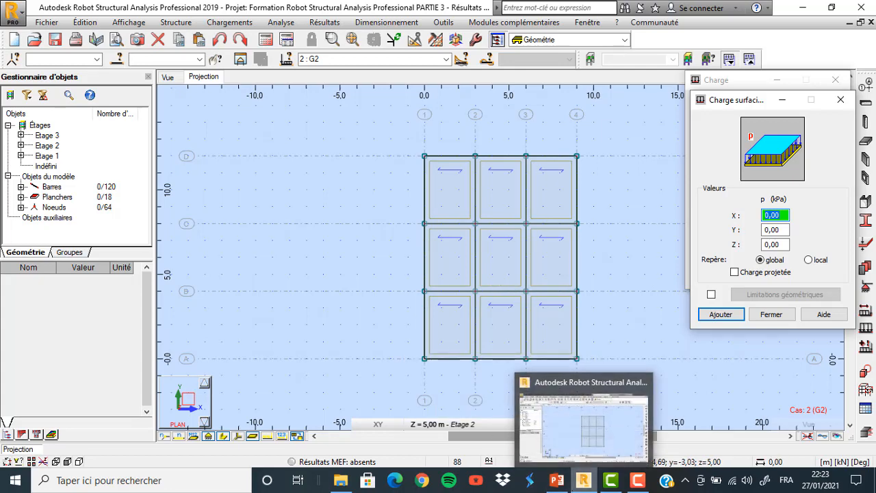
Step: Switch to the PowerPoint slideshow, check the G and Q values adopted for the software, and return to Robot Structural Analysis
click(556, 480)
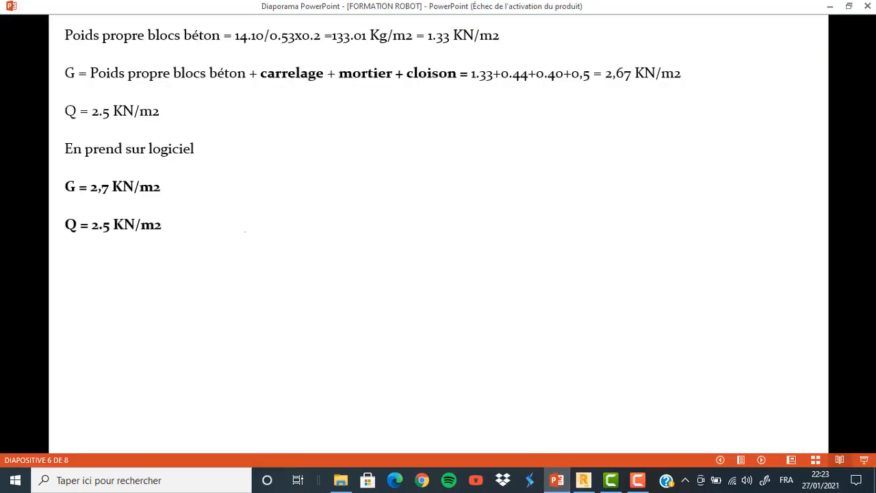
key(Left)
key(Right)
click(582, 479)
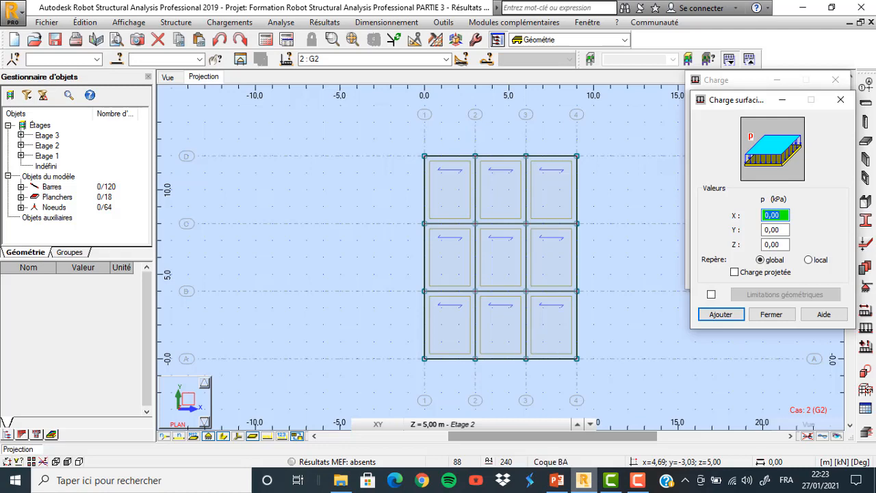
click(556, 479)
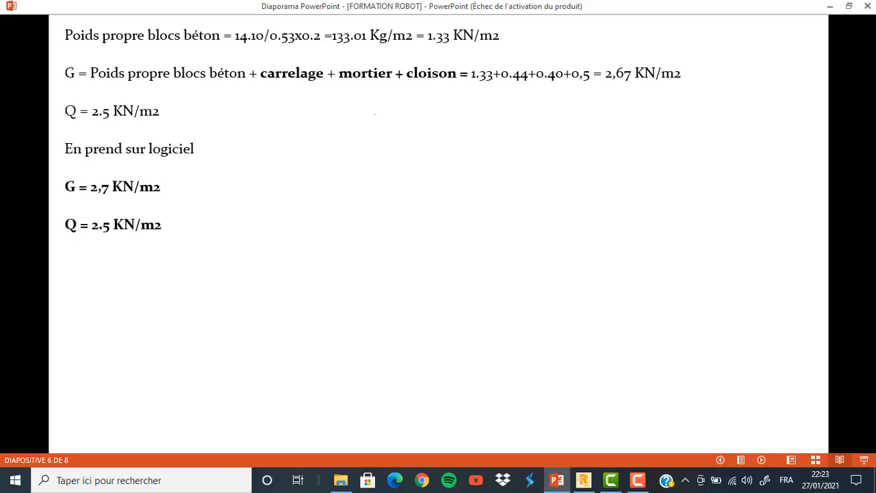
click(583, 480)
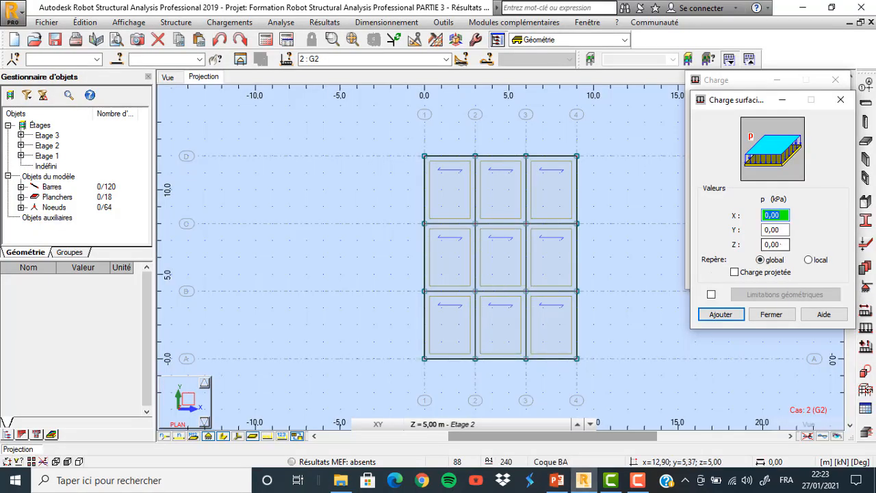
Step: Define the uniform surface load with a global Z value of -2,7 kPa and add it
click(775, 244)
text(-2,7)
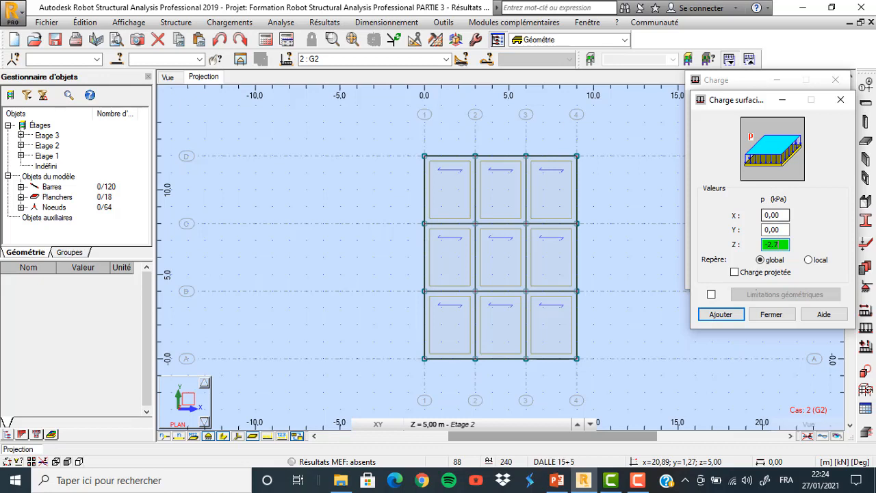
click(720, 315)
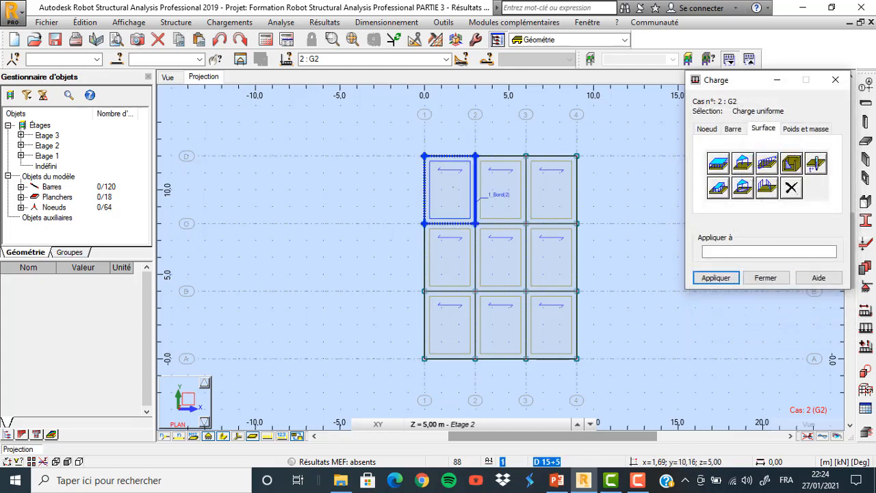
Step: Apply the -2,7 kPa G2 surface load to all nine floor panels of Etage 2
click(479, 195)
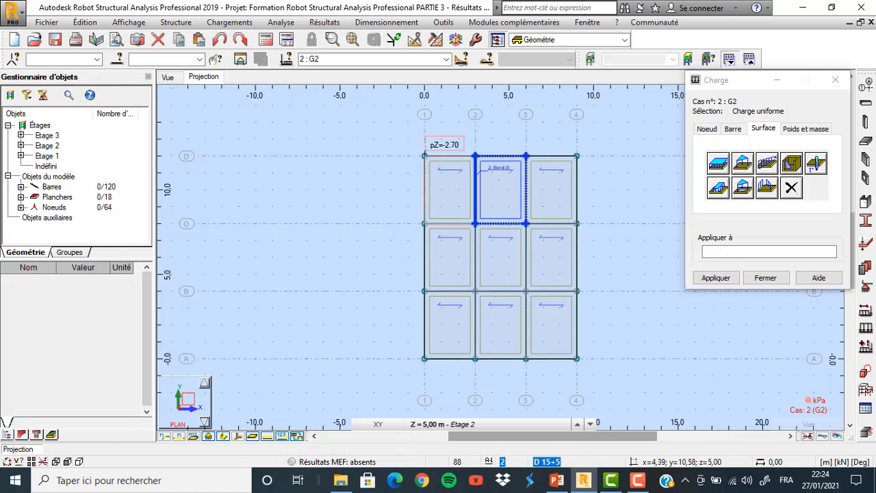
click(498, 180)
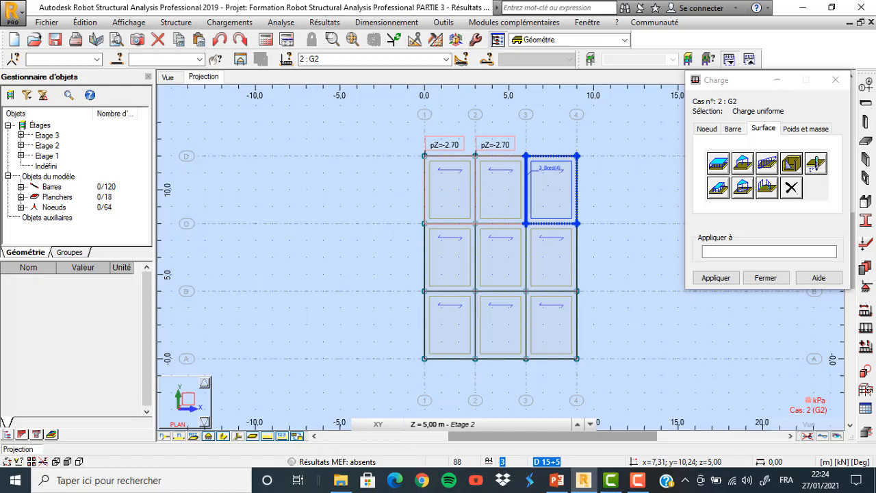
click(547, 186)
click(447, 259)
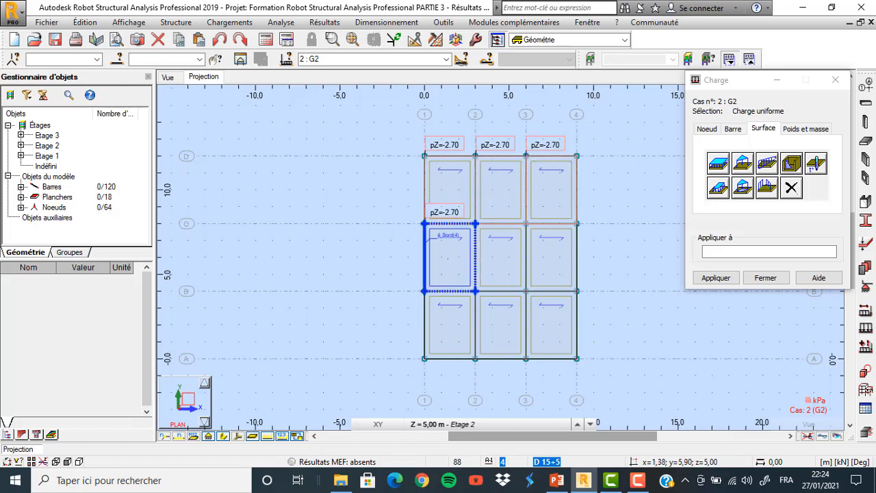
click(495, 240)
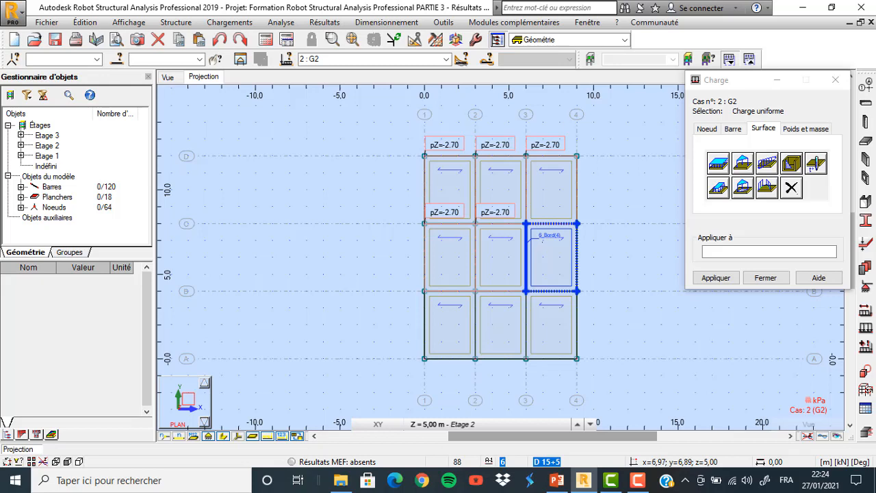
click(542, 245)
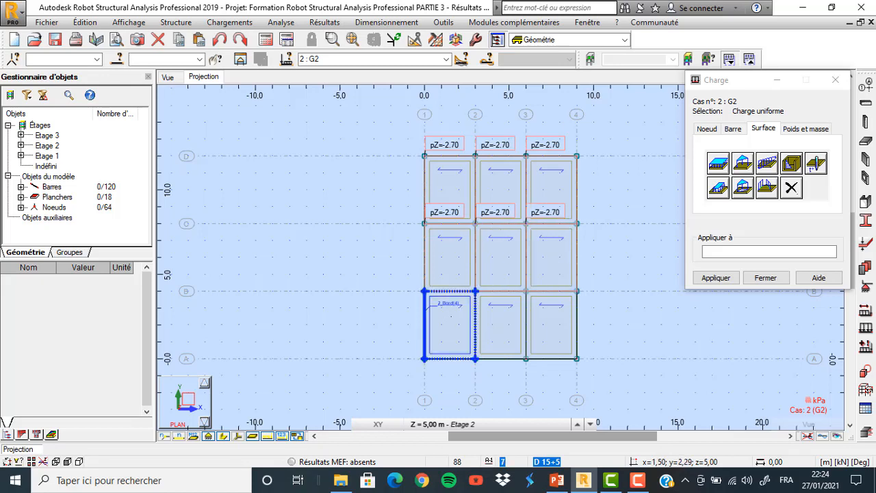
click(452, 322)
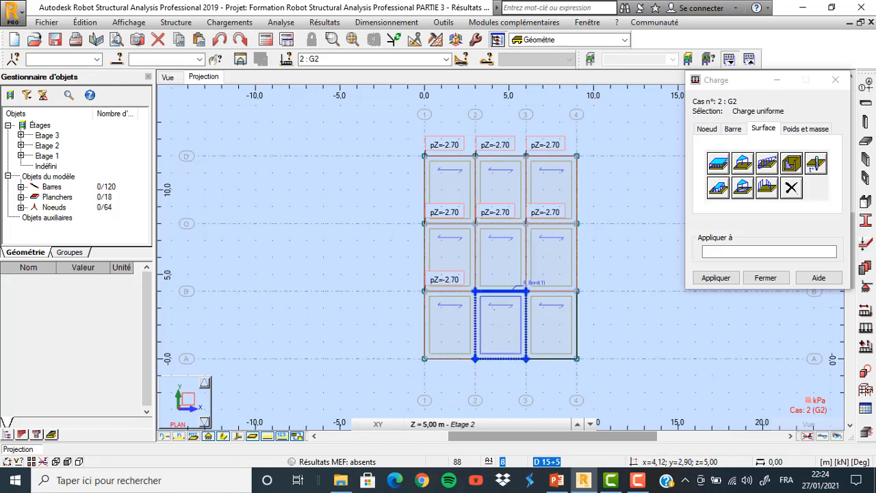
click(500, 322)
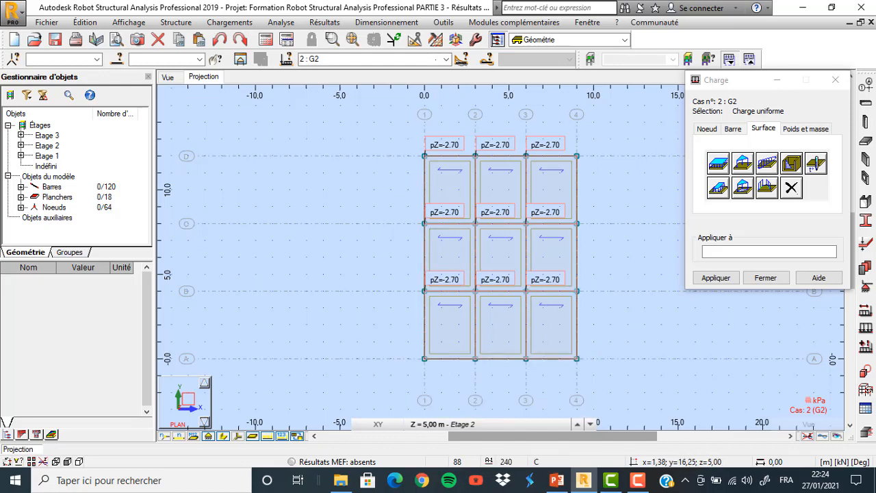
Step: Make 3 : Q1 the current load case and add a uniform surface load of -2,5 kPa in Z
click(445, 59)
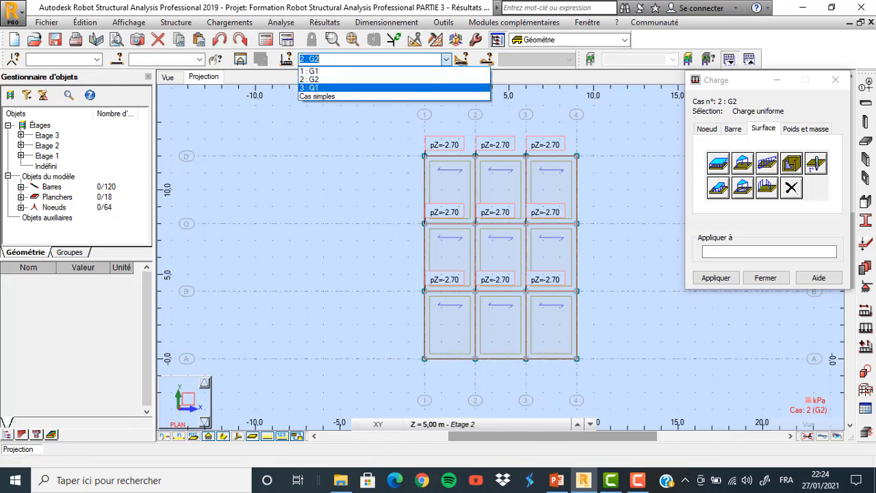
click(383, 87)
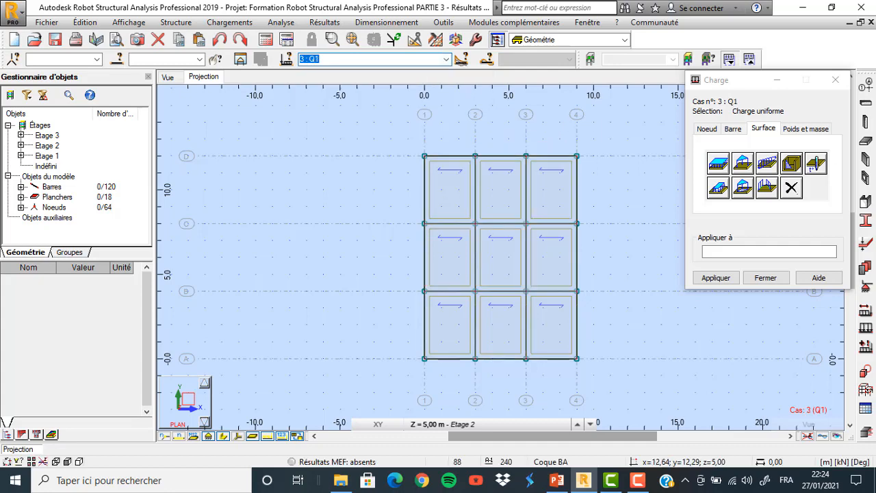
click(718, 162)
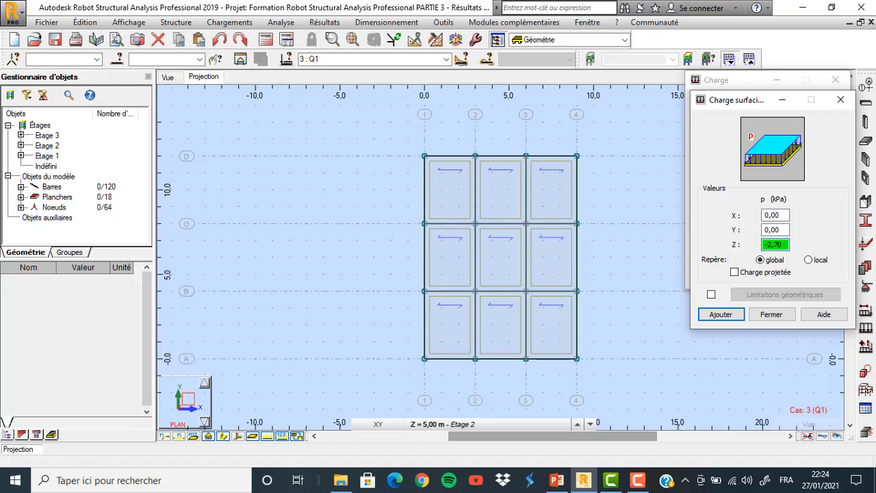
key(BackSpace)
text(5)
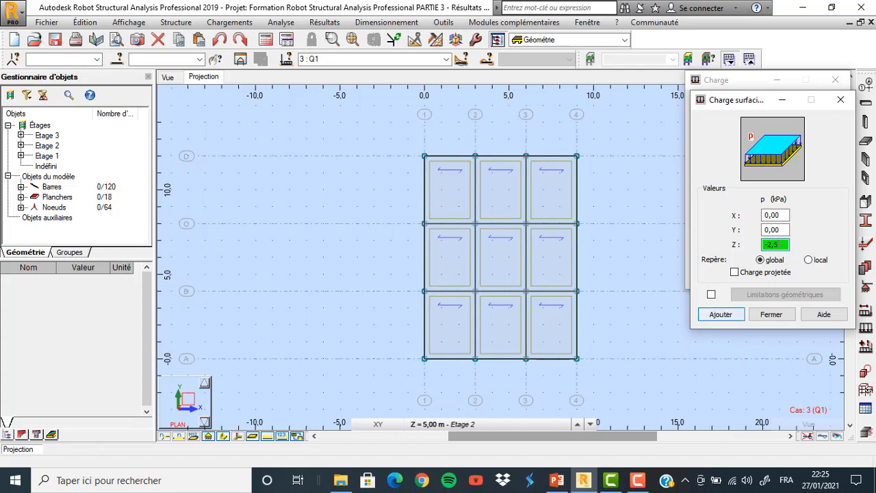
click(721, 314)
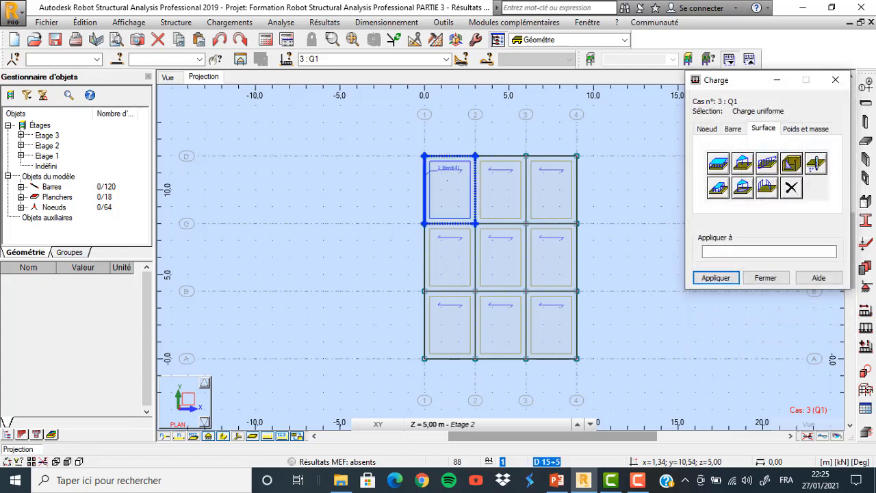
Step: Apply the -2,5 kPa Q1 surface load to all nine floor panels of Etage 2, keeping the load value labels displayed
click(447, 180)
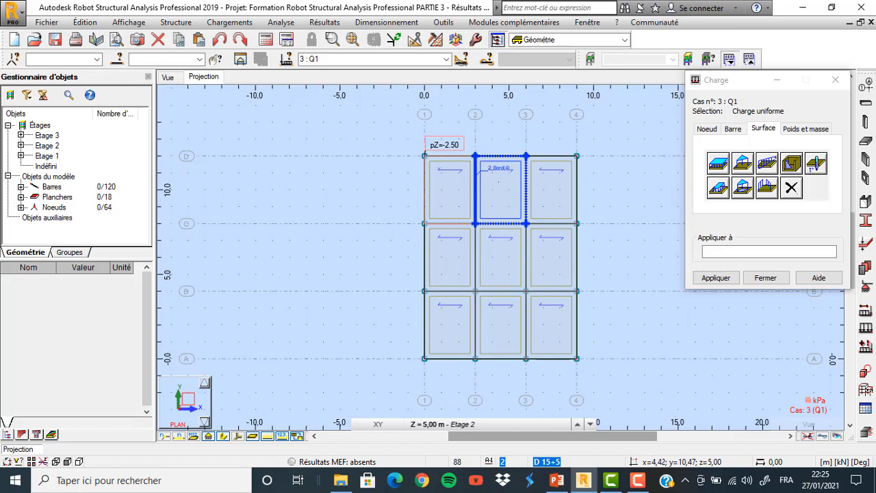
click(499, 182)
click(538, 173)
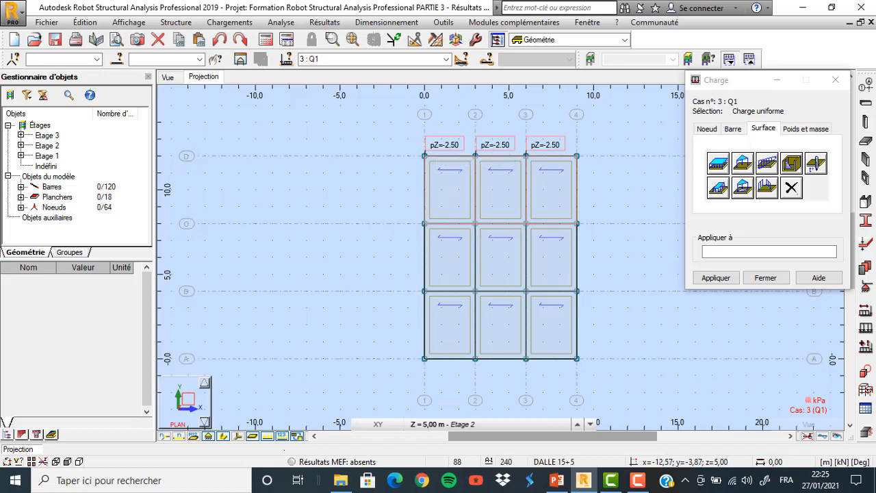
click(281, 436)
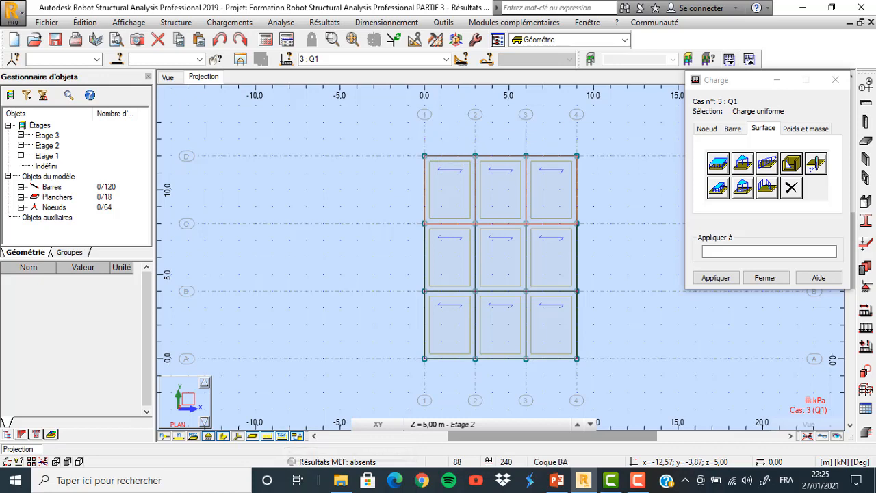
click(281, 436)
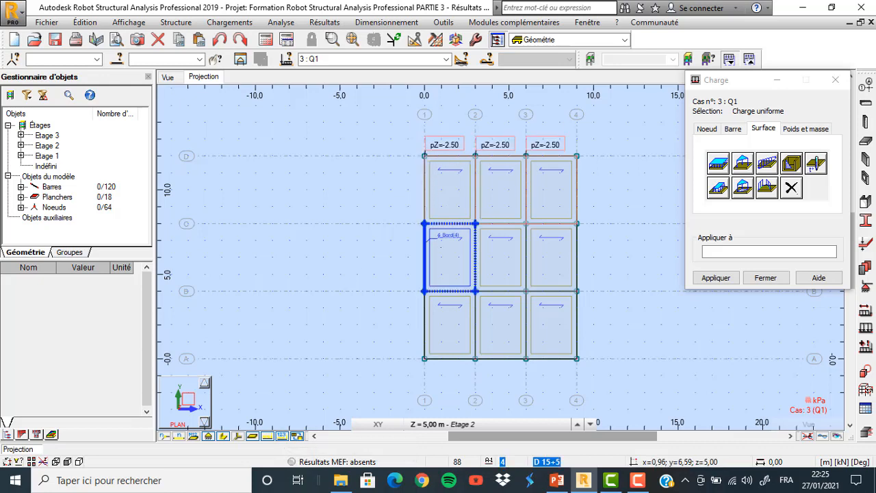
click(440, 241)
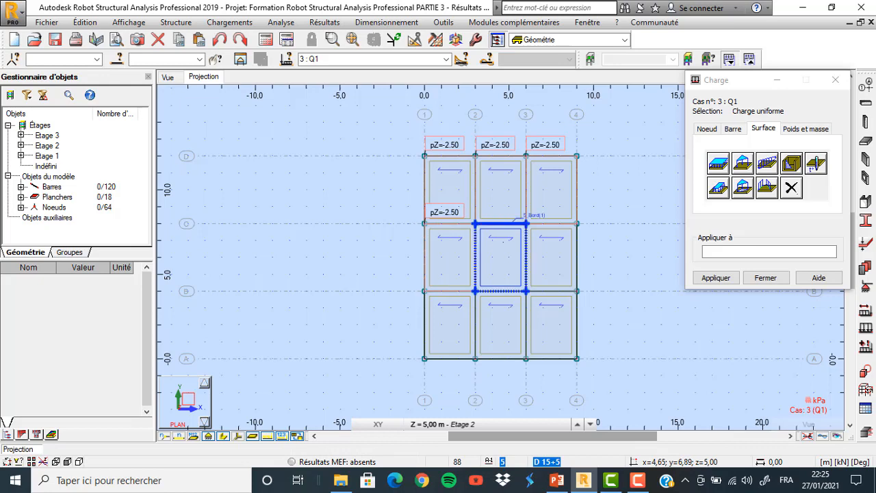
click(503, 242)
click(546, 245)
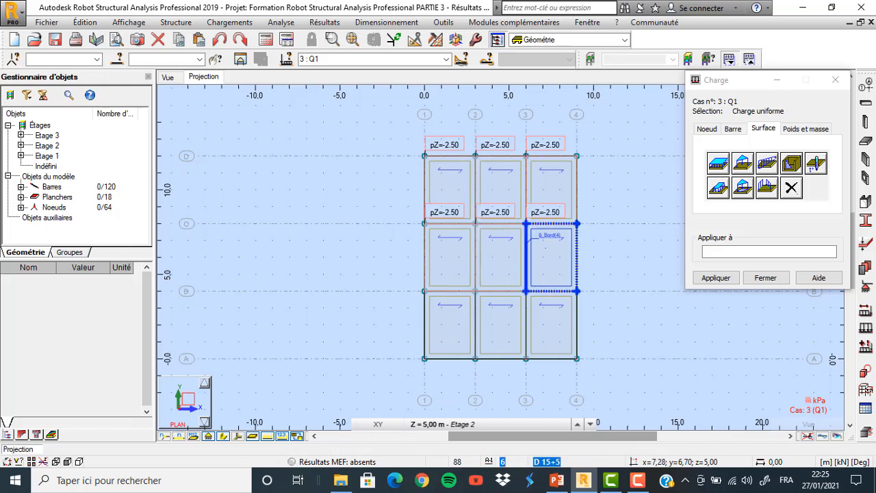
click(445, 318)
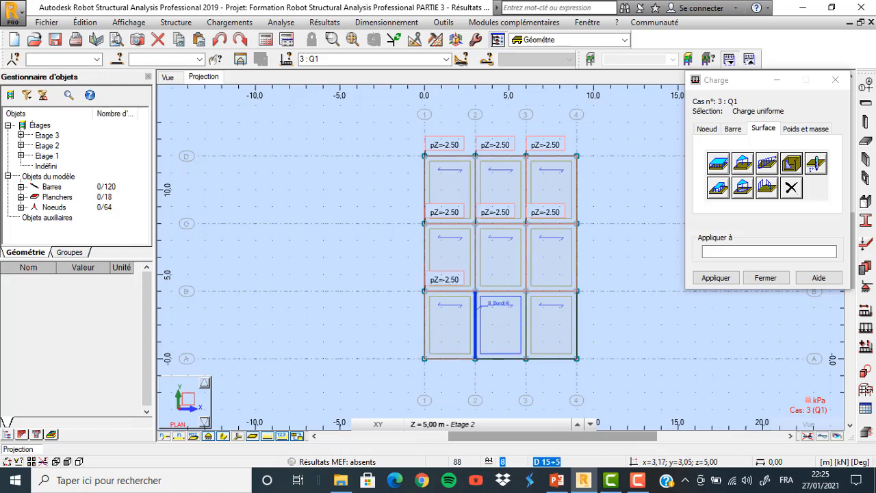
click(498, 319)
click(573, 286)
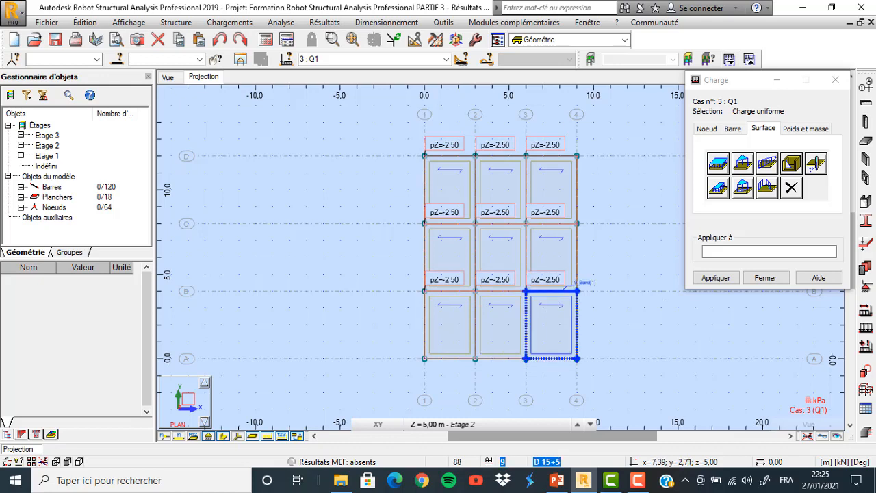
click(715, 277)
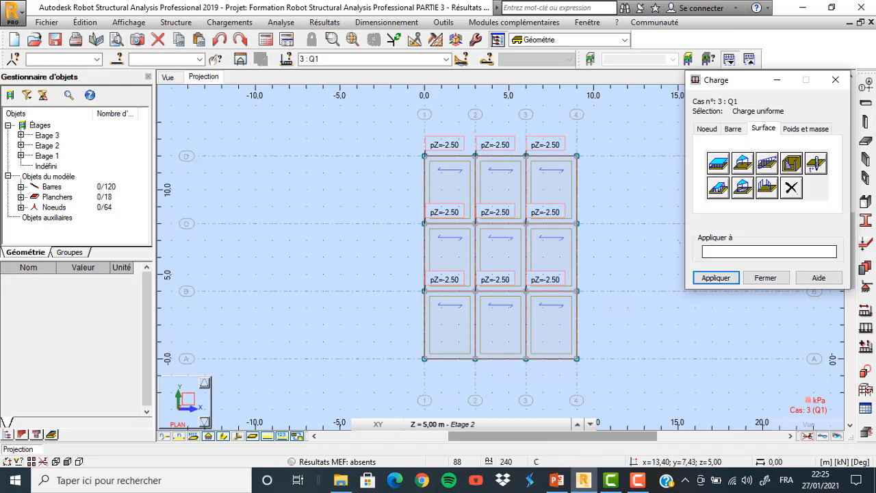
Step: Make 2 : G2 the current load case and switch the plan view to Etage 3
click(373, 59)
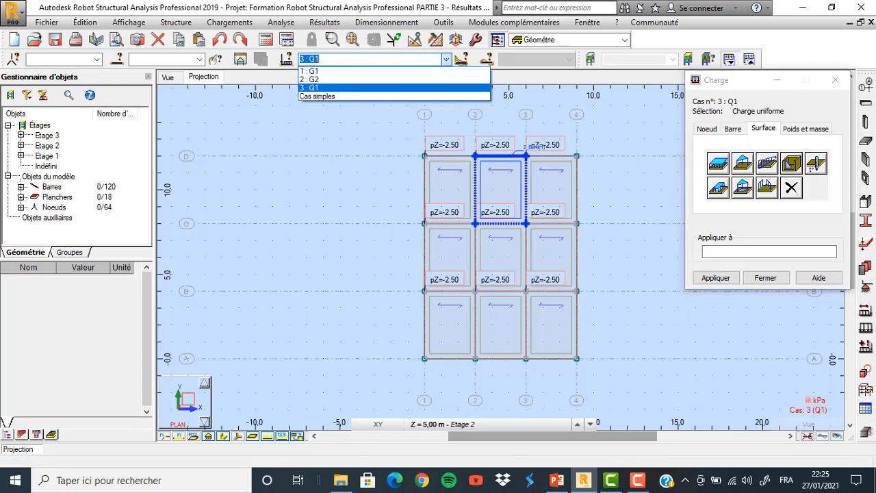
click(408, 81)
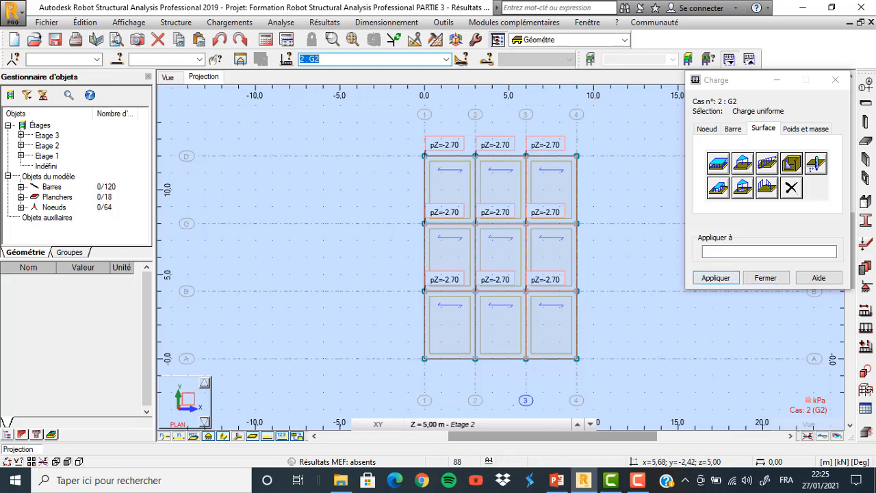
click(503, 424)
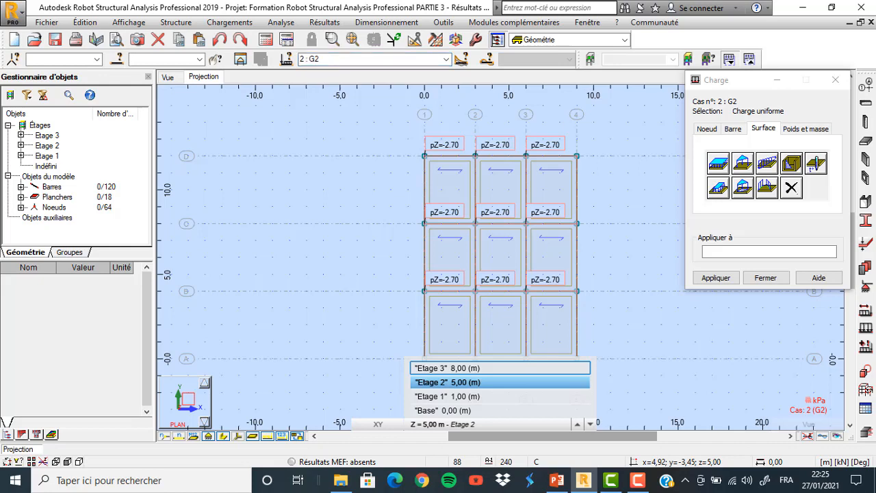
click(447, 368)
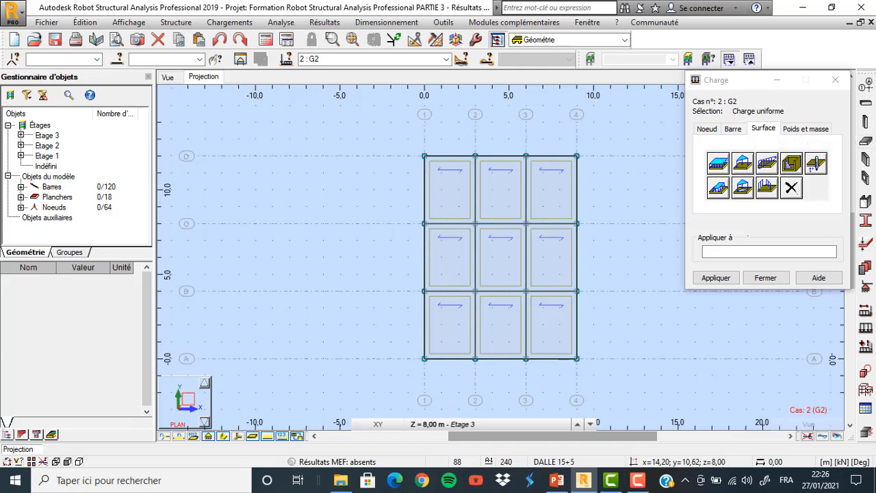
Step: Start a new uniform surface load and look up the G value for the floor with Etanchéité and Dalette in the PowerPoint slides
click(718, 162)
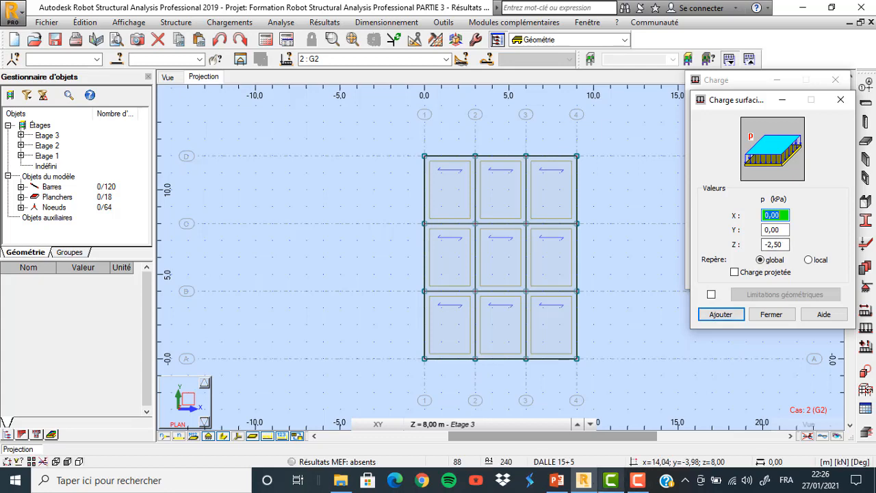
click(556, 479)
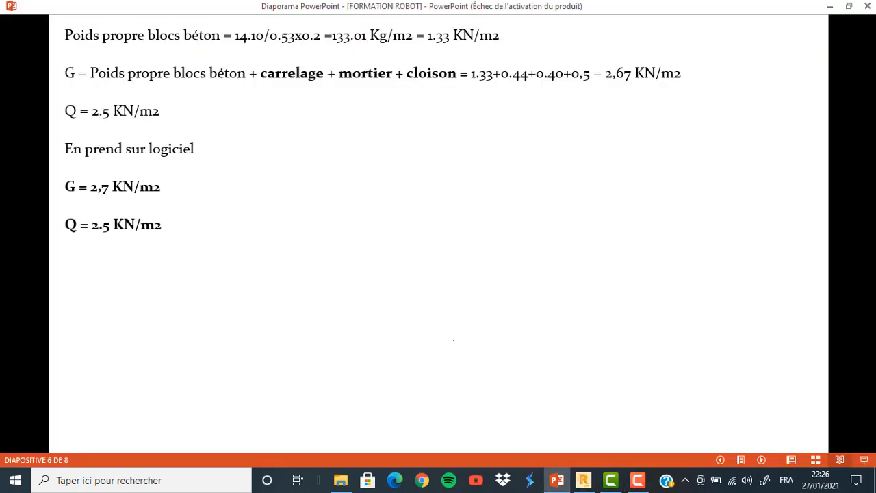
key(Left)
key(Left)
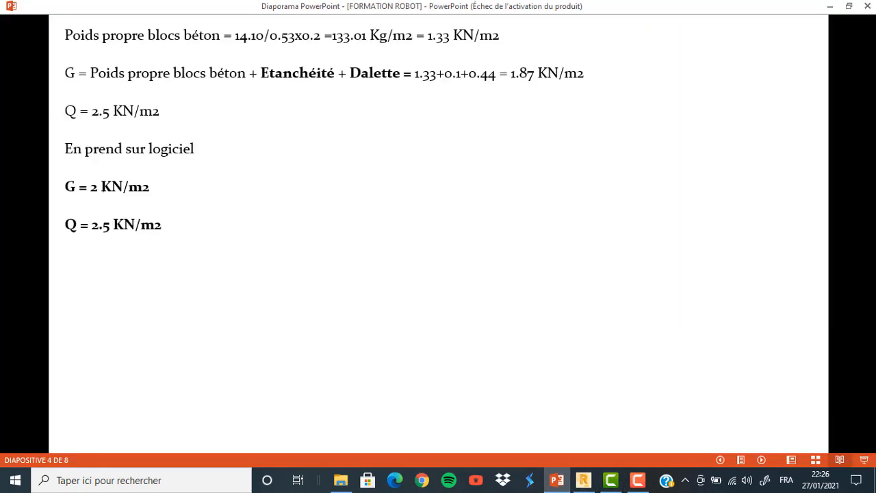
Step: Return to Robot Structural Analysis, set the uniform surface load's Z value to -2,00 kPa and add it
mouse_move(583, 480)
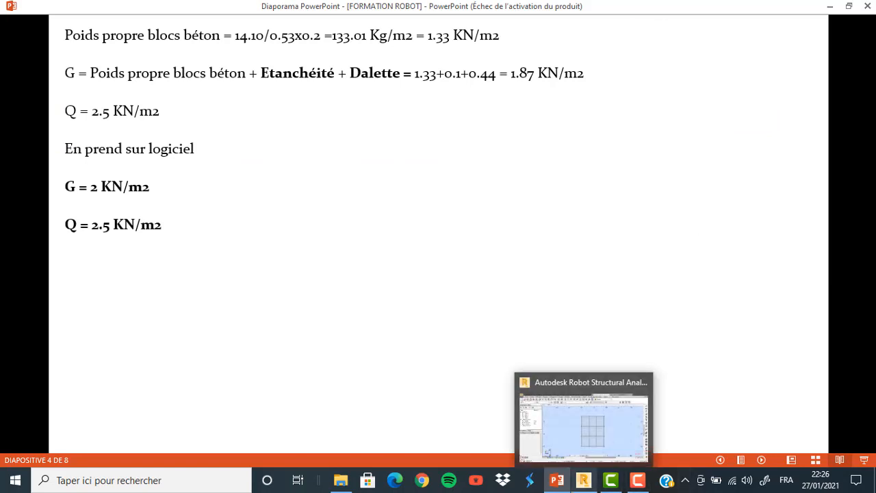
click(607, 419)
click(784, 245)
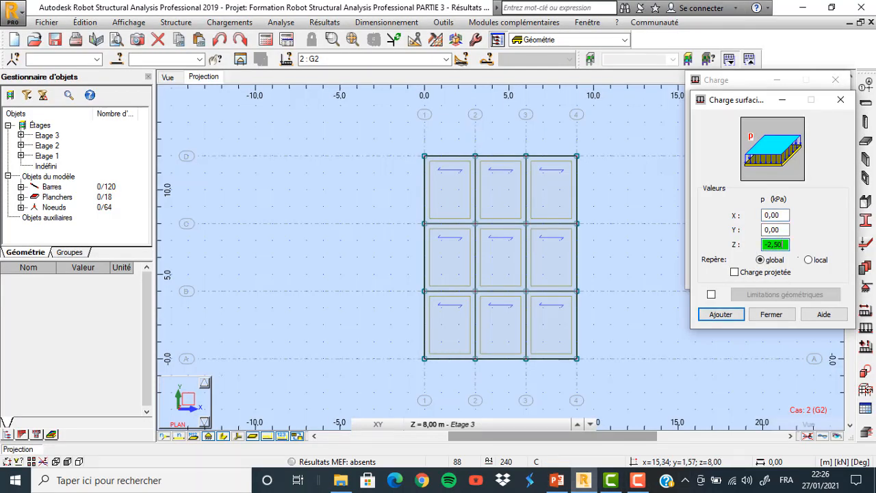
key(BackSpace)
key(BackSpace)
text(00)
click(720, 314)
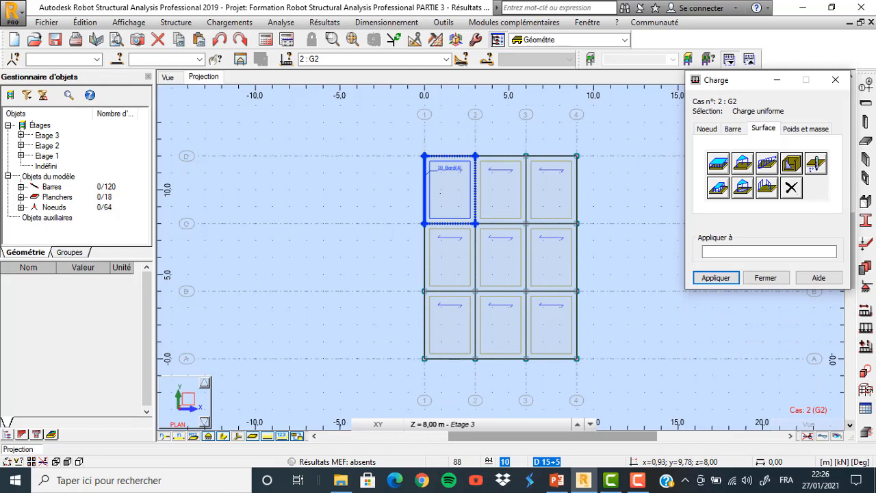
Step: Apply the -2,00 kPa G2 surface load to all nine floor panels of Etage 3
click(440, 193)
click(500, 195)
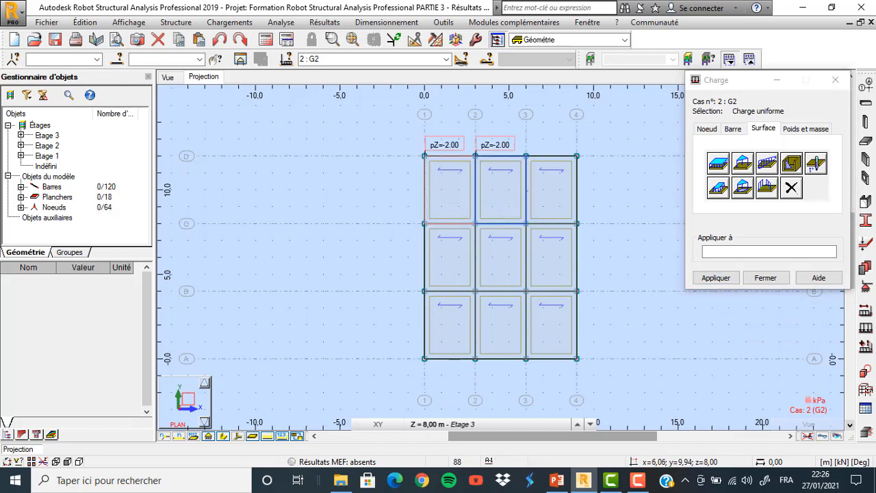
click(543, 192)
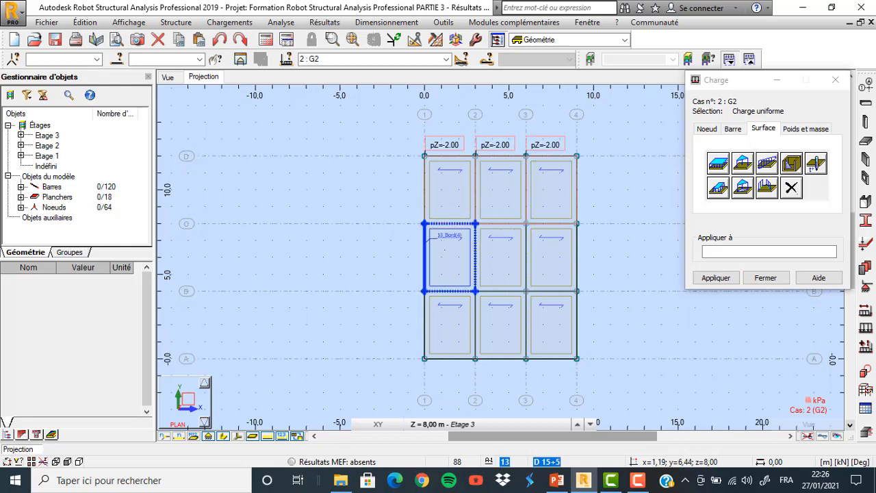
click(444, 249)
click(498, 249)
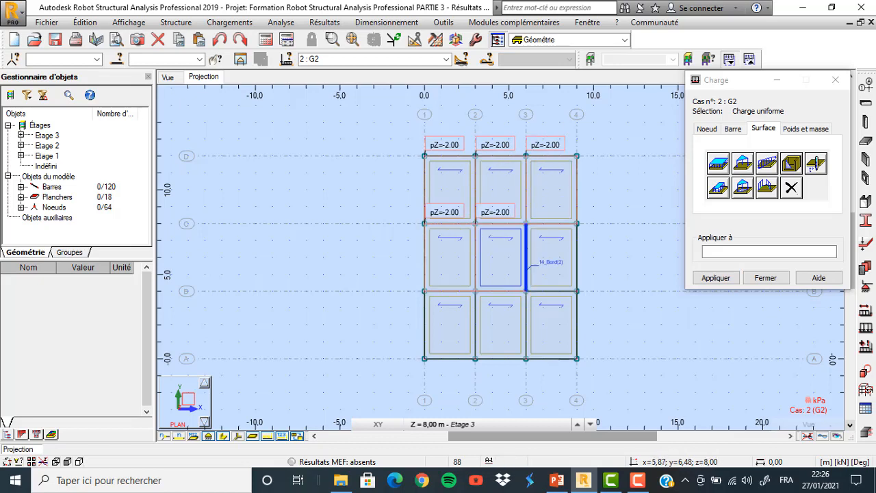
click(537, 249)
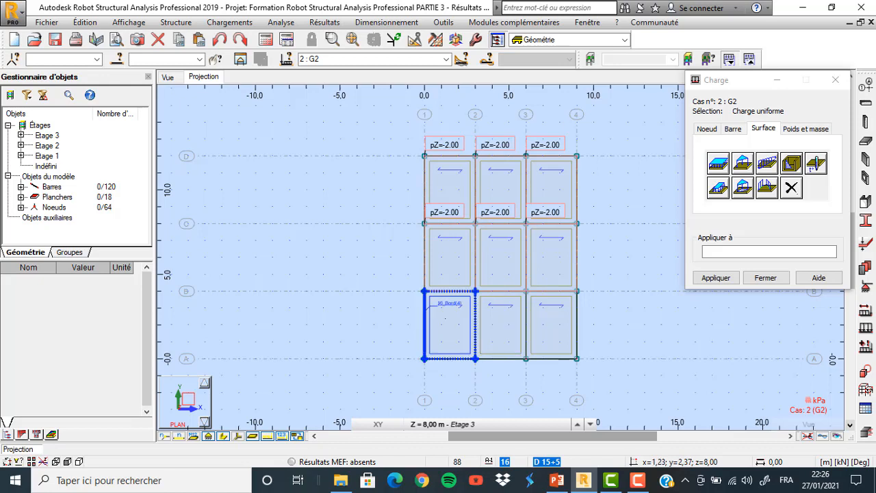
click(445, 319)
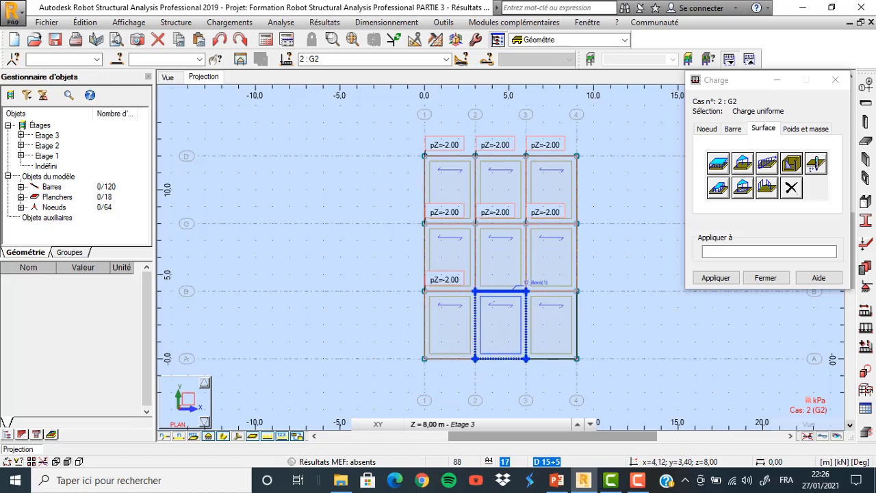
click(490, 314)
click(540, 315)
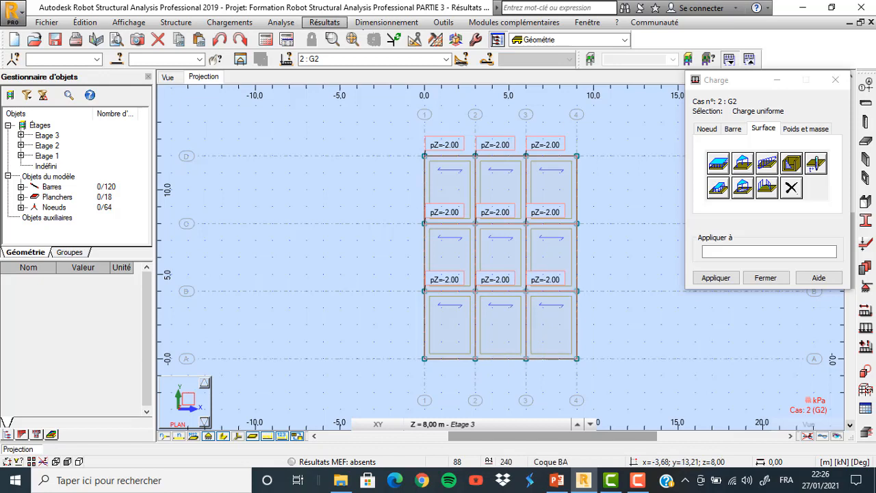
Step: Make 3 : Q1 the current load case and add a uniform surface load with a Z value of -2,5 kPa
key(alt+Down)
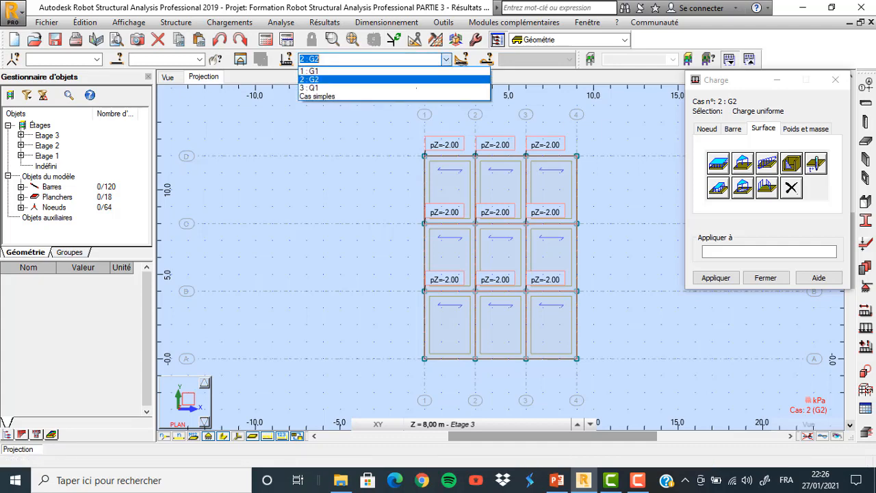
key(Down)
key(Return)
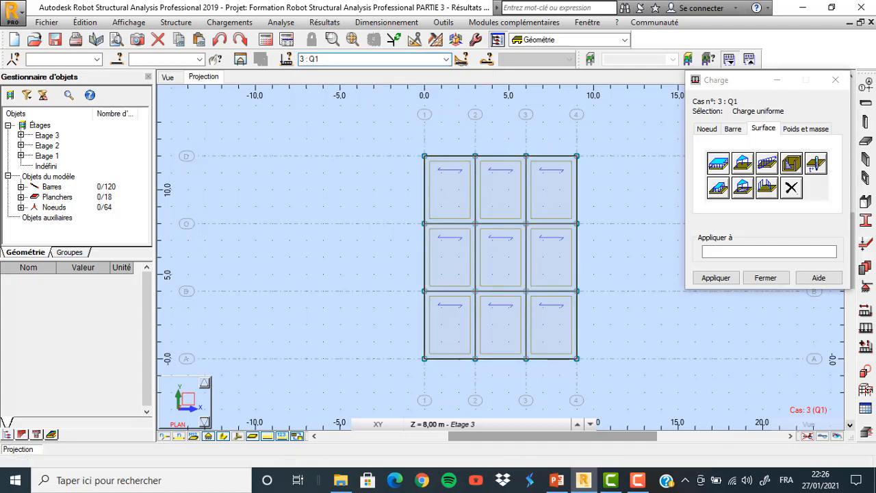
click(717, 162)
key(Tab)
key(Tab)
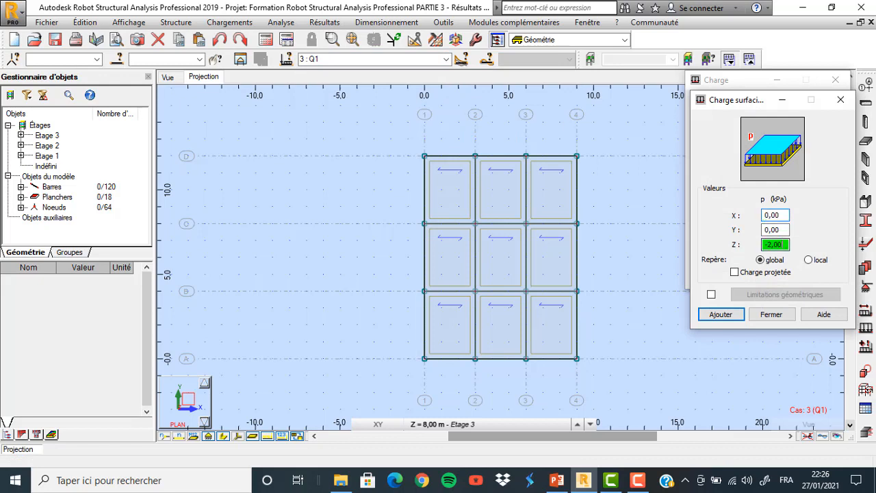
key(BackSpace)
key(BackSpace)
text(5)
click(720, 314)
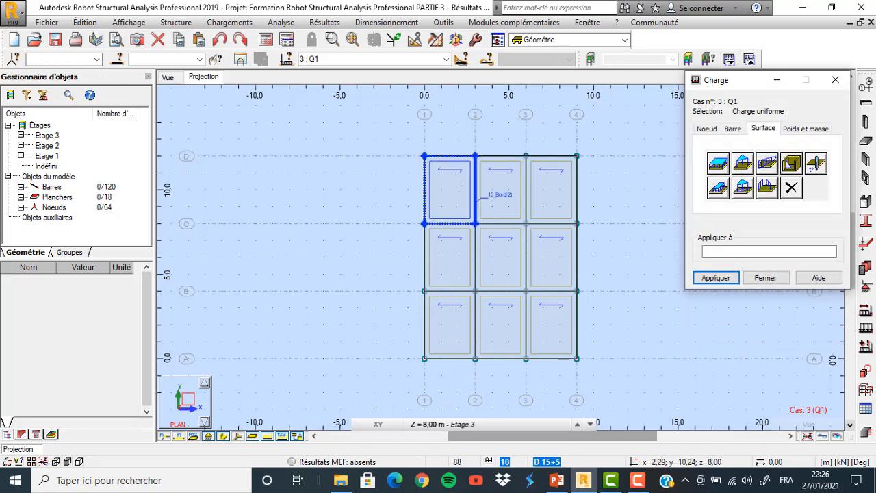
Step: Apply the -2,5 kPa Q1 surface load to all nine floor panels of Etage 3 and close the load definition
click(462, 186)
click(502, 180)
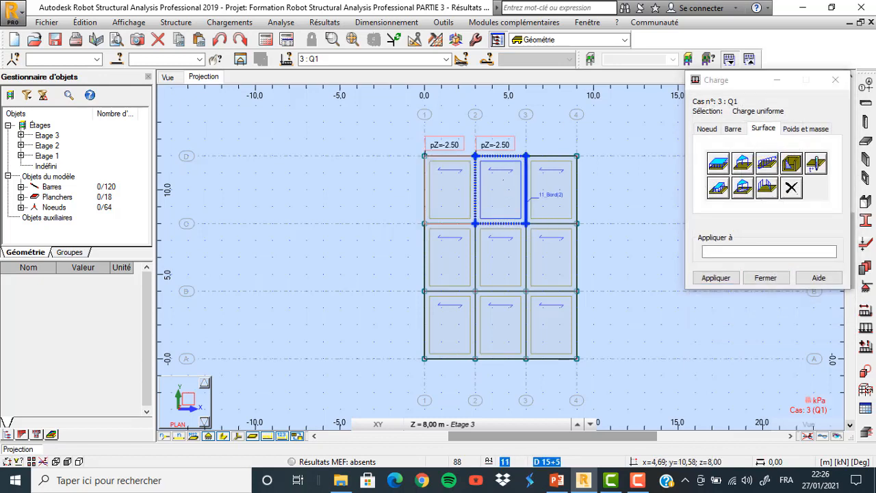
click(535, 181)
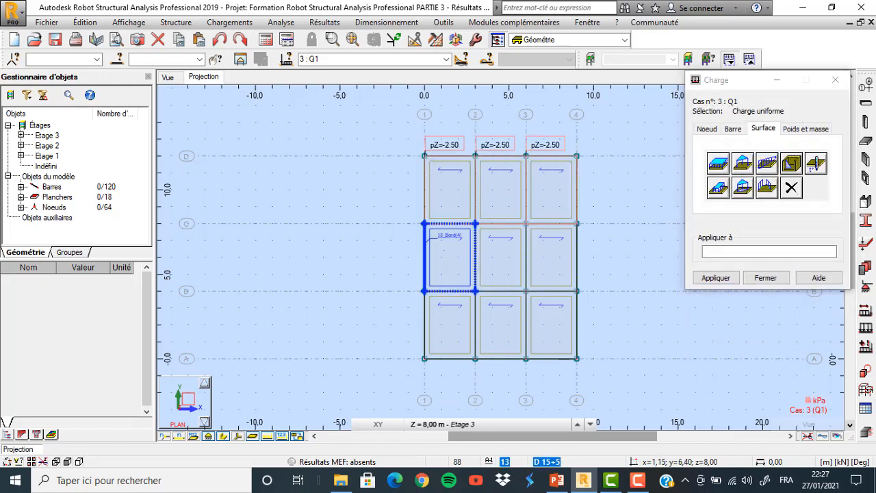
click(444, 250)
click(498, 250)
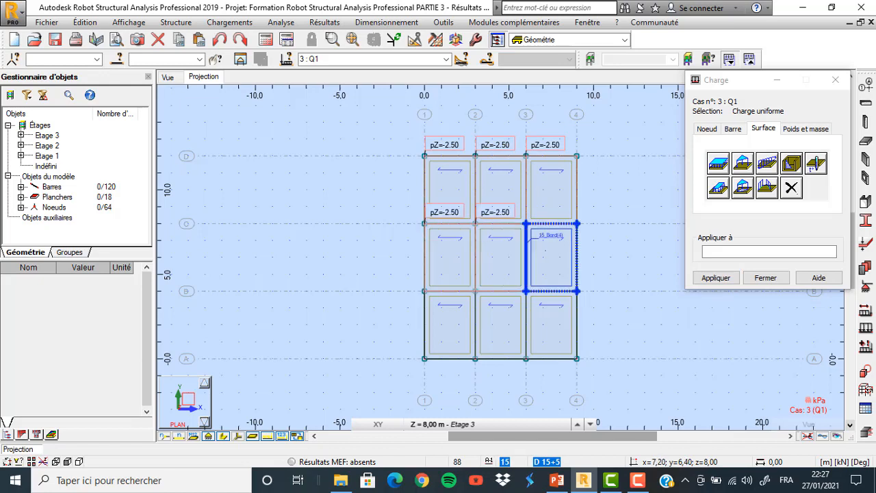
click(546, 262)
click(446, 319)
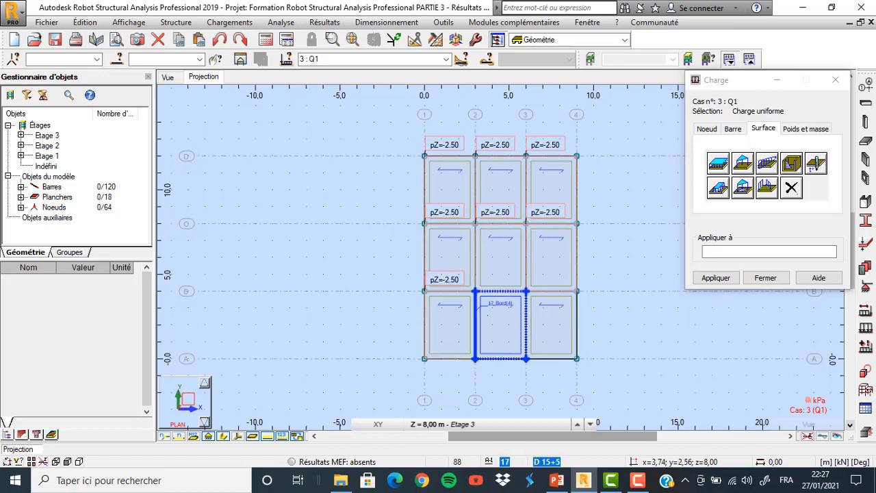
click(487, 315)
click(551, 321)
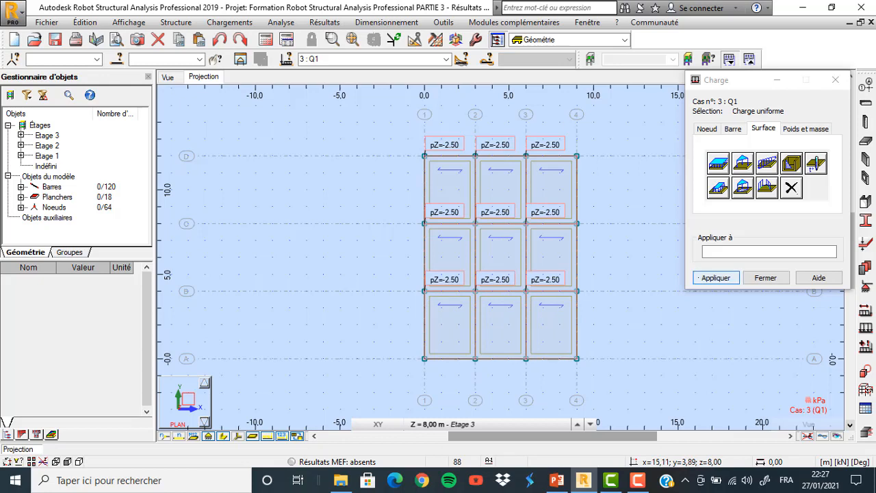
click(715, 277)
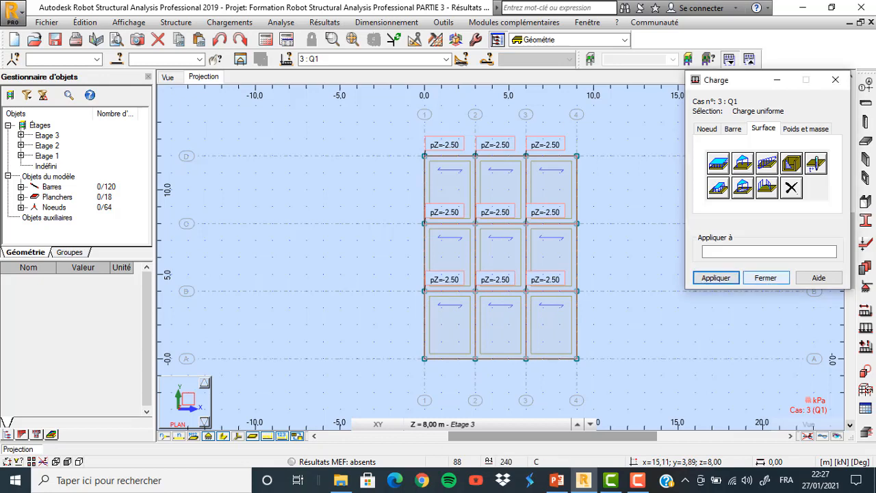
click(765, 277)
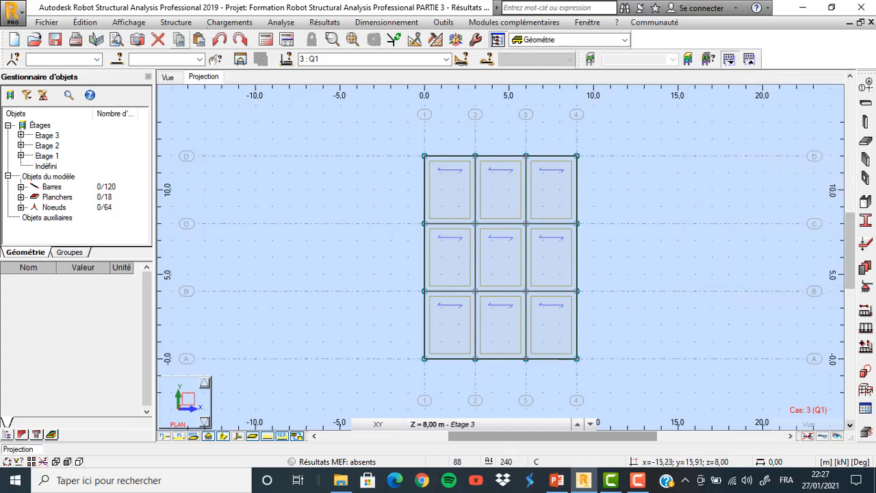
Step: Review the table of loads defined for all cases, close it and restore the plan view to full size
click(229, 22)
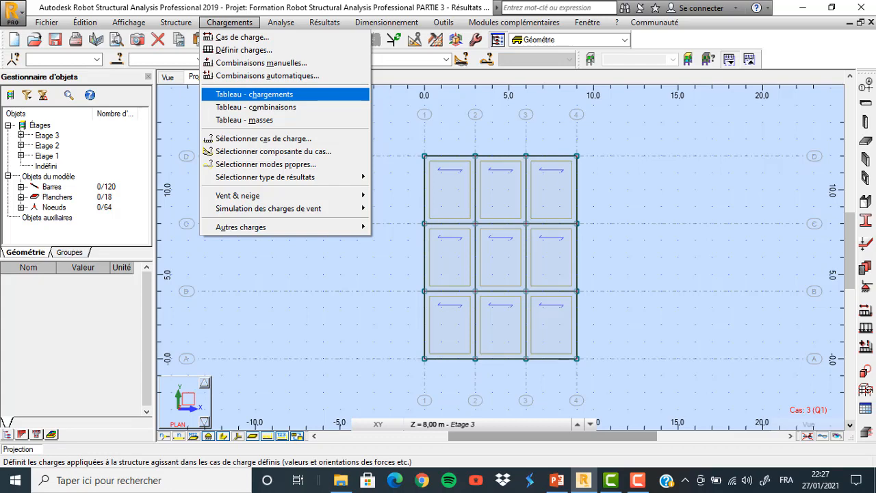
key(Return)
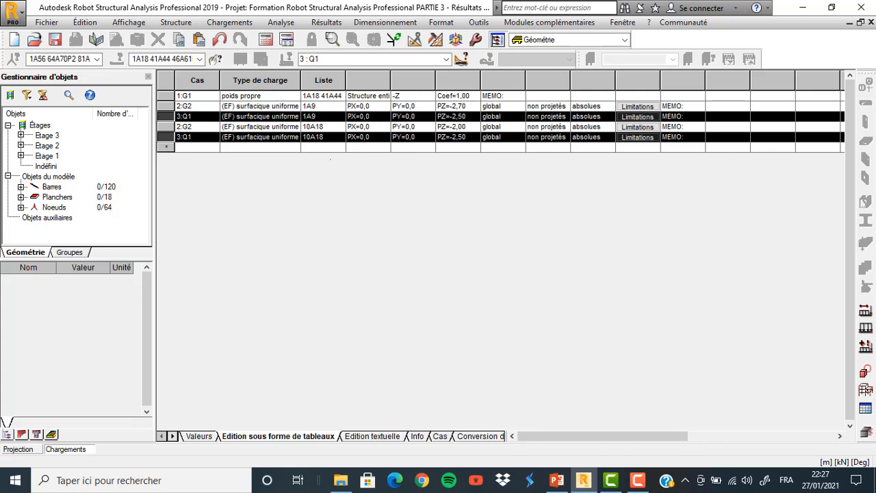
click(128, 22)
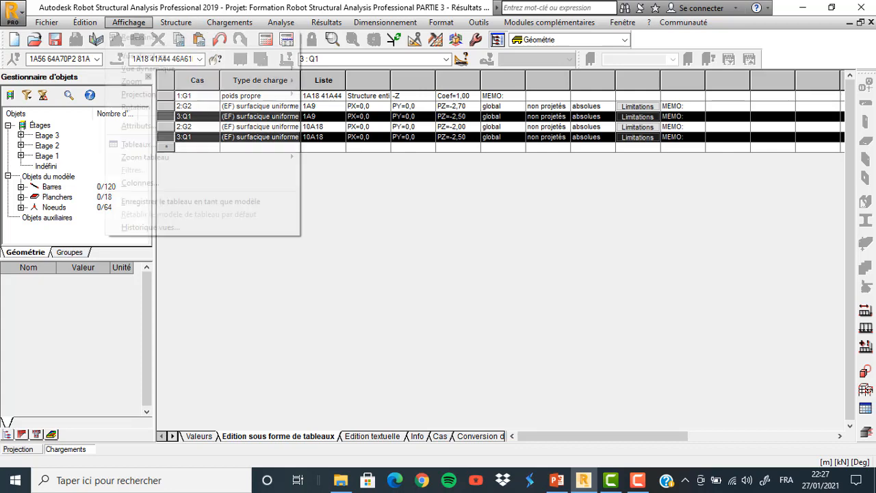
click(144, 55)
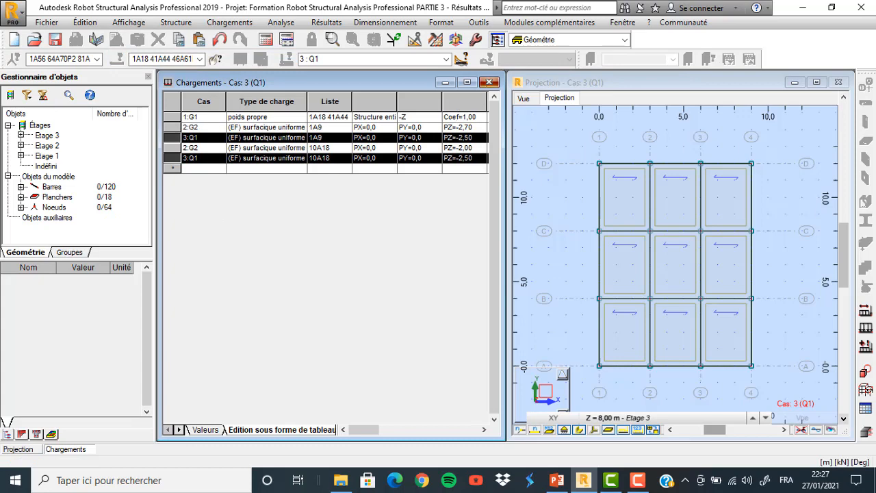
click(489, 83)
click(816, 82)
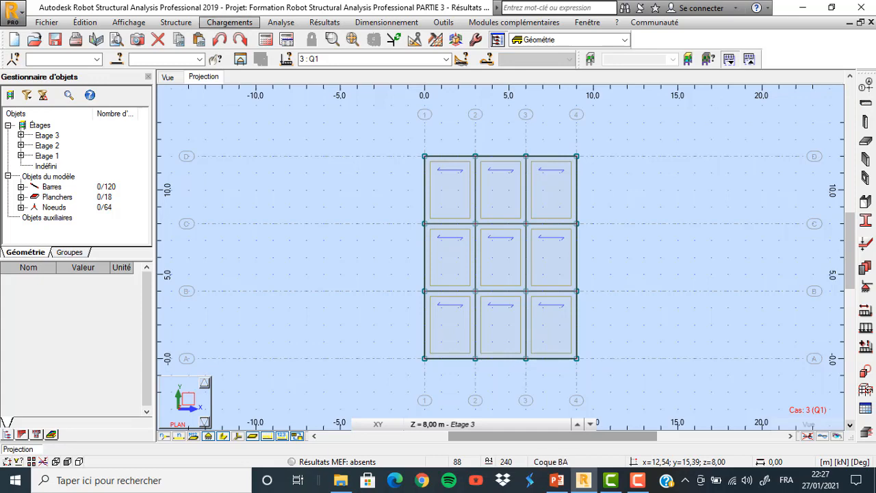
Step: Set up complete automatic combinations to BAEL 91 with only ELU and ELS enabled, excluding ACC and SPE
click(229, 22)
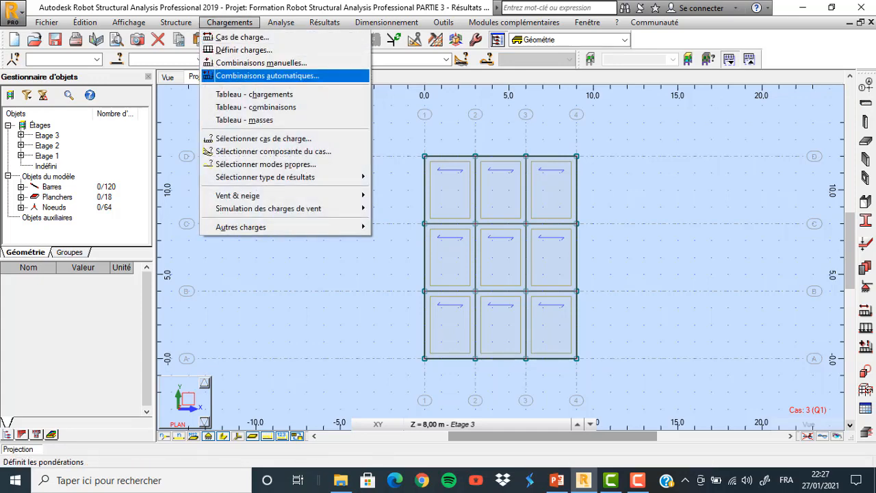
click(260, 76)
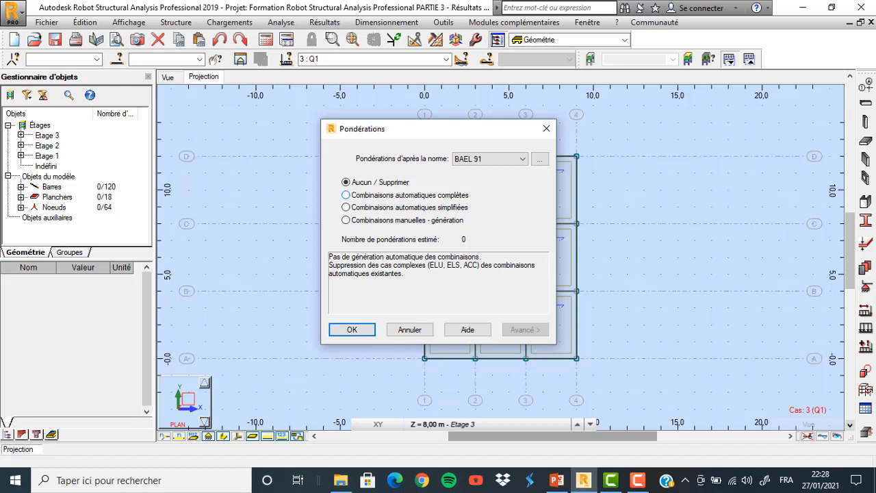
click(346, 195)
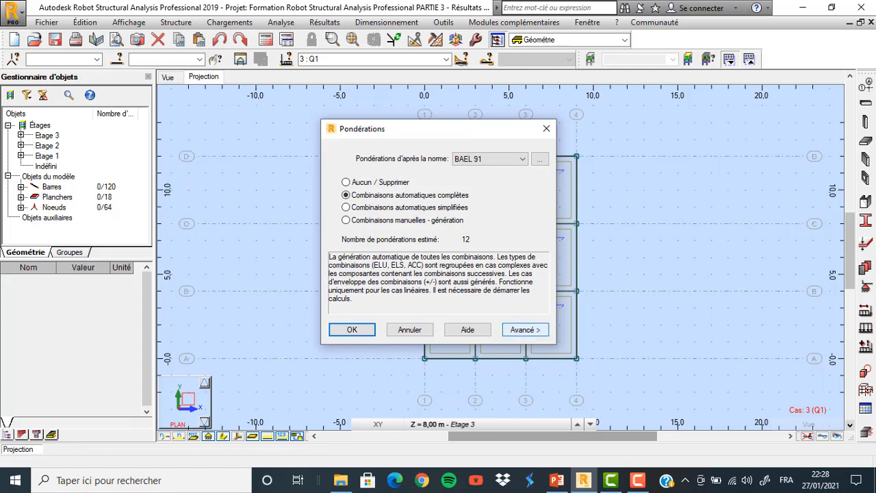
click(525, 329)
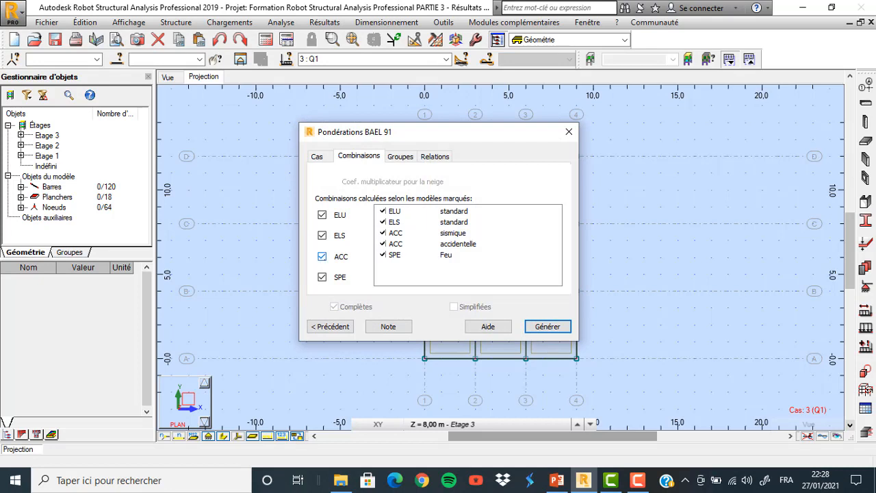
click(322, 256)
click(322, 277)
Step: Review the active cases, groups and the permanente and d'exploitation relations, and generate the combinations
click(317, 157)
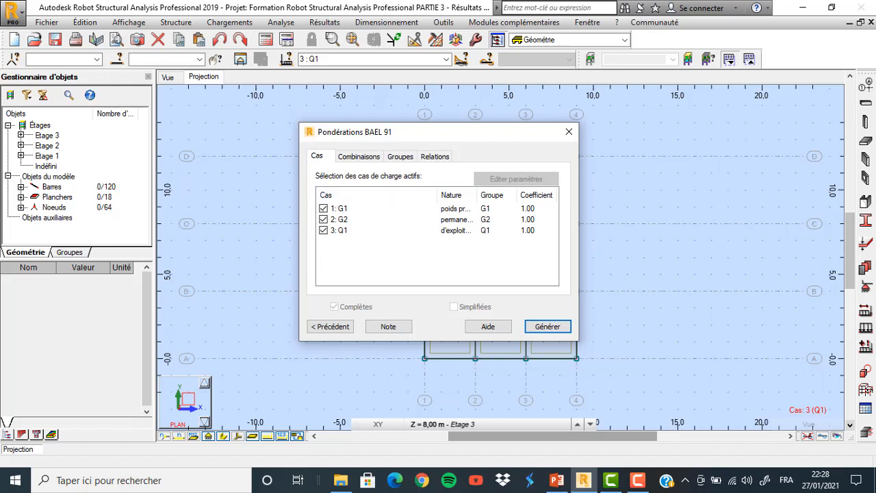
click(358, 156)
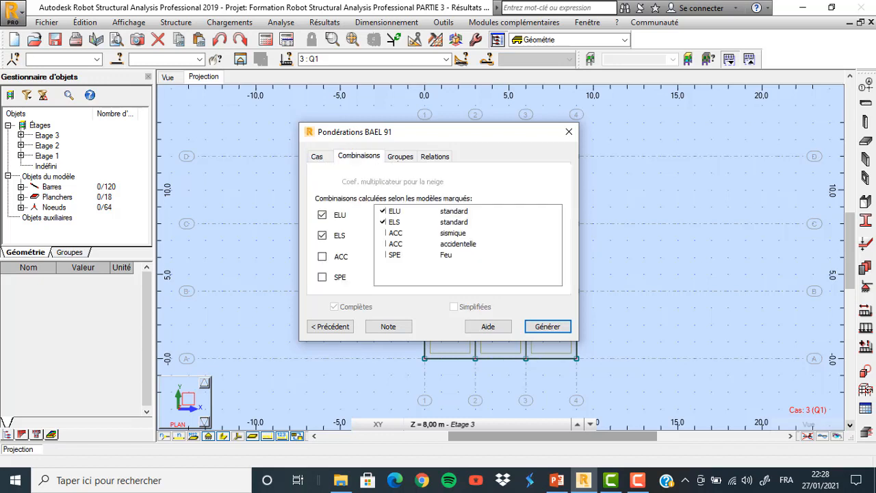
click(400, 156)
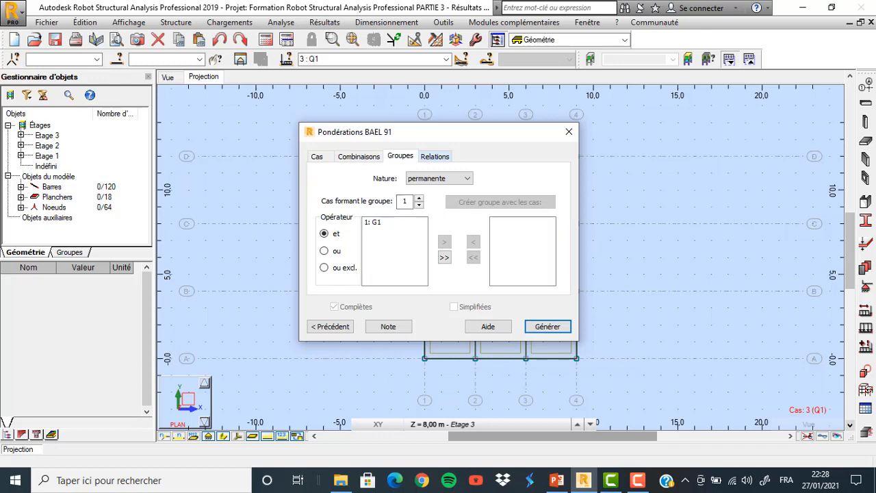
click(435, 156)
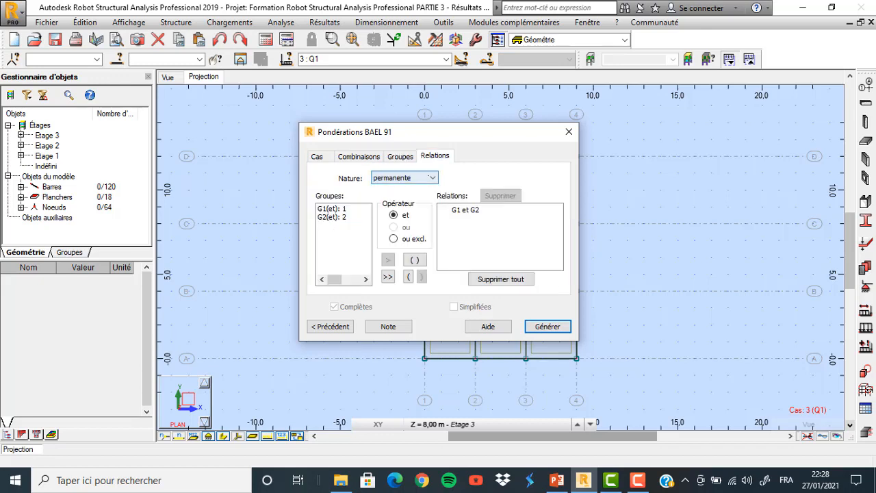
click(423, 178)
click(421, 197)
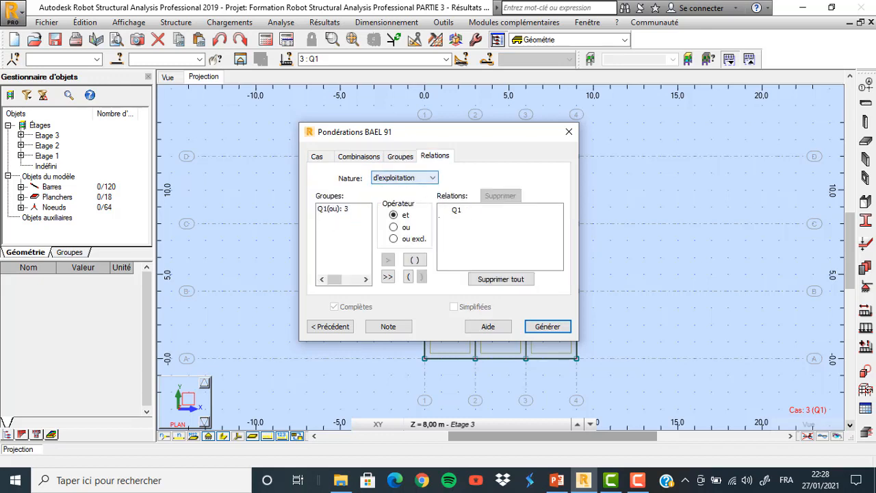
click(547, 327)
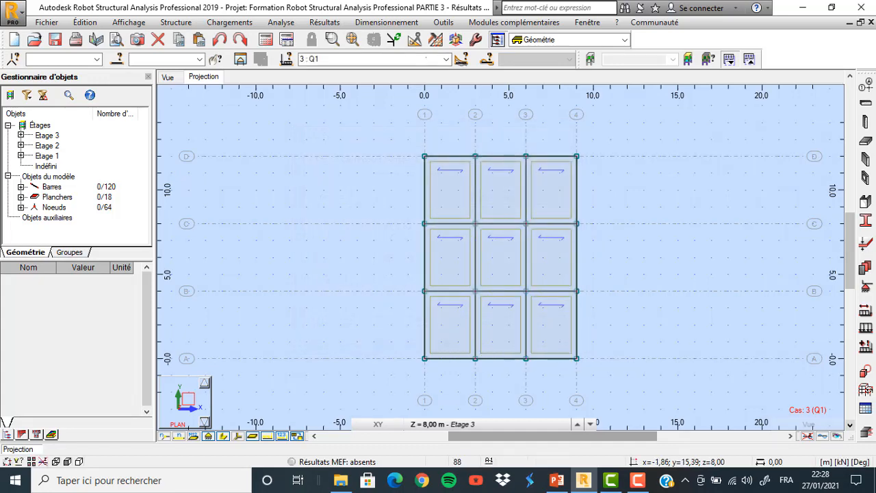
Step: Run the structural calculation and check the list of load cases for the generated ELU and ELS combinations
click(373, 60)
click(367, 59)
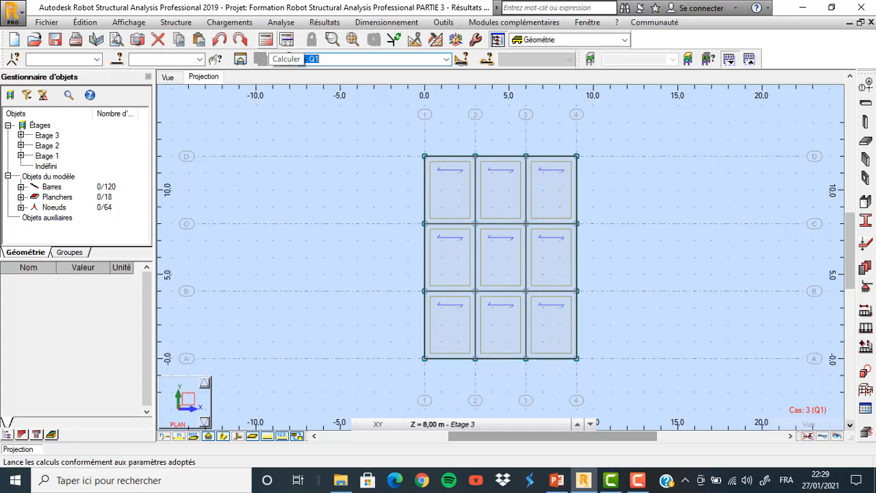
click(265, 40)
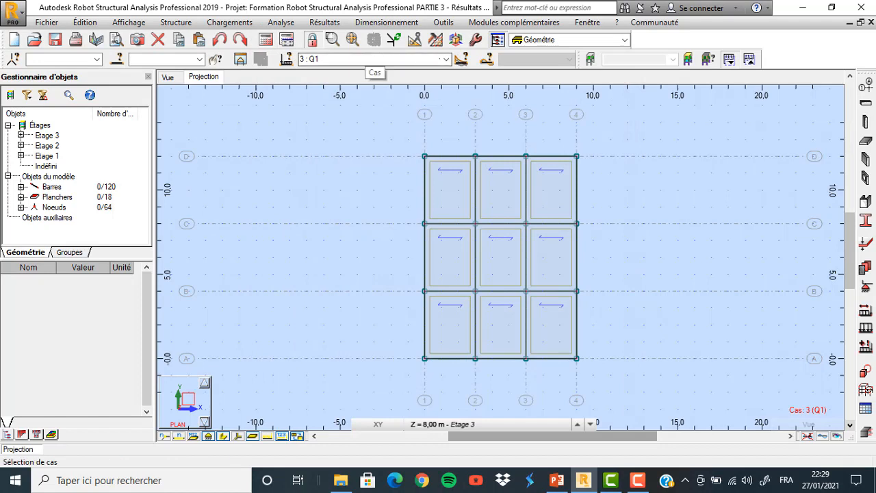
click(445, 59)
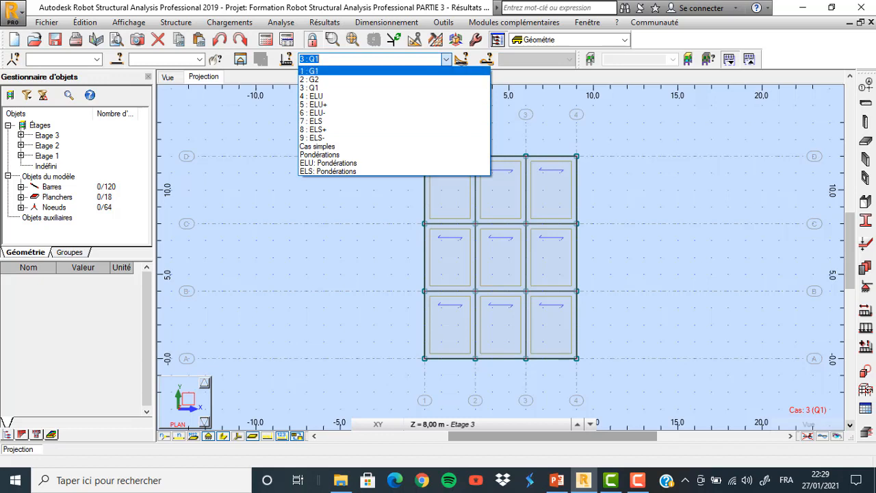
click(446, 59)
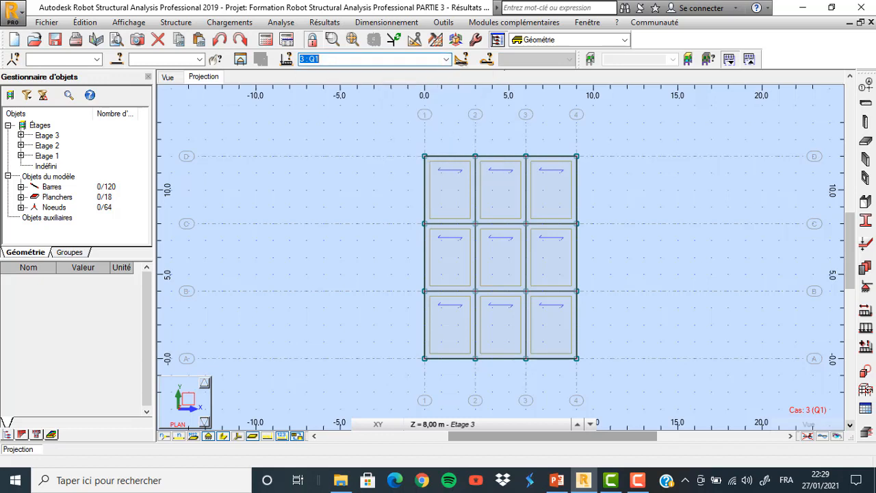
Step: Switch to the Résultats - diagrammes layout and rotate the 3D model to a side view of the frames
click(561, 40)
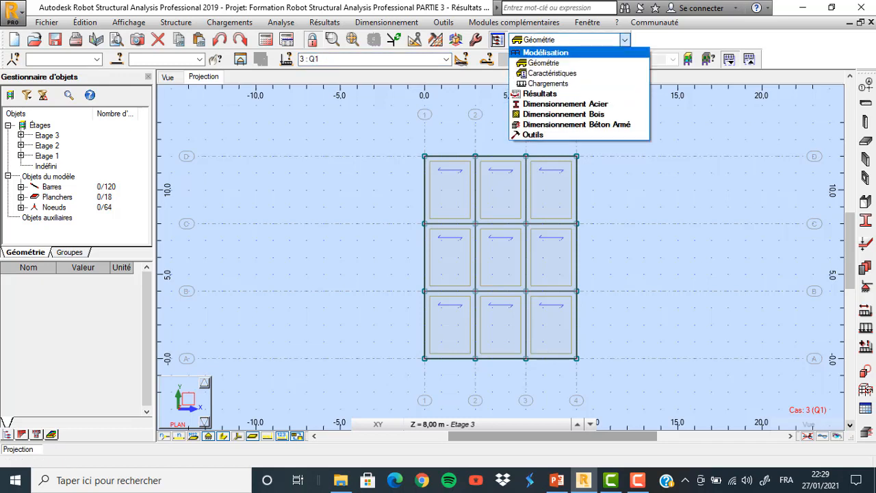
click(540, 93)
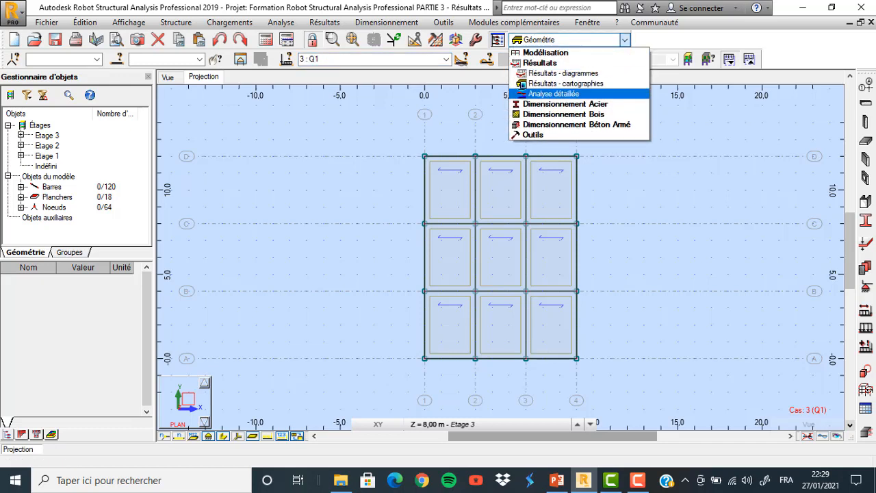
click(562, 73)
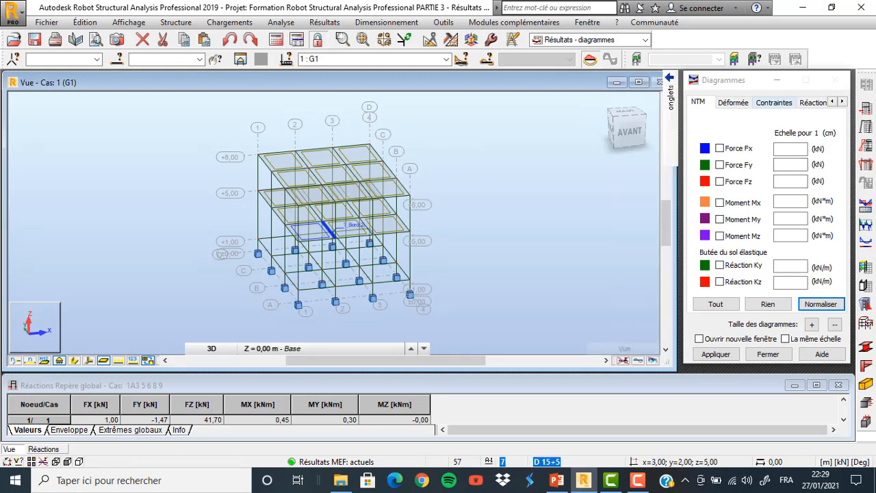
right_click(355, 253)
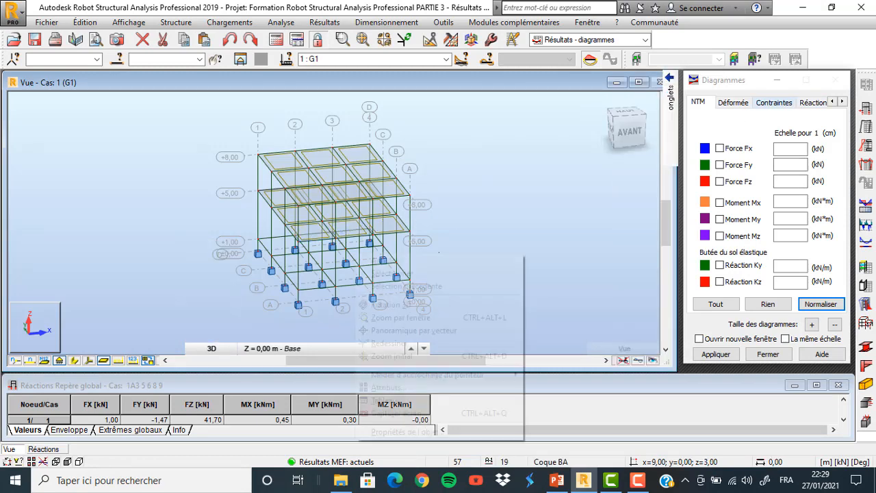
click(404, 305)
drag(403, 305, 279, 271)
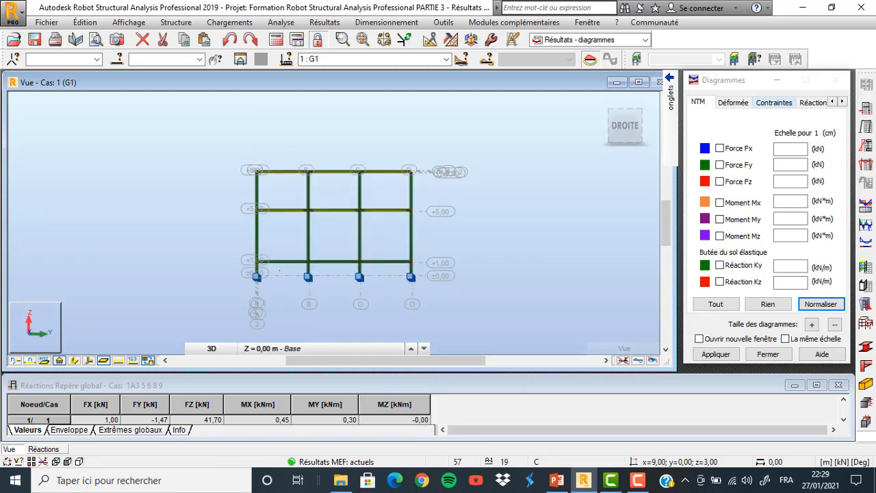
scroll(422, 266, up, 2)
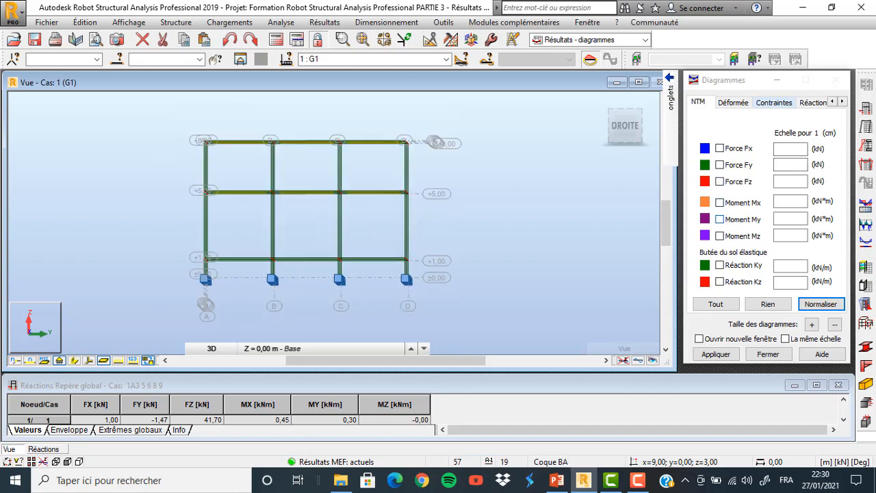
Step: Display the Moment My diagrams for case G1 with description labels, differentiated positive and negative values and uniform filling
click(719, 219)
mouse_move(670, 96)
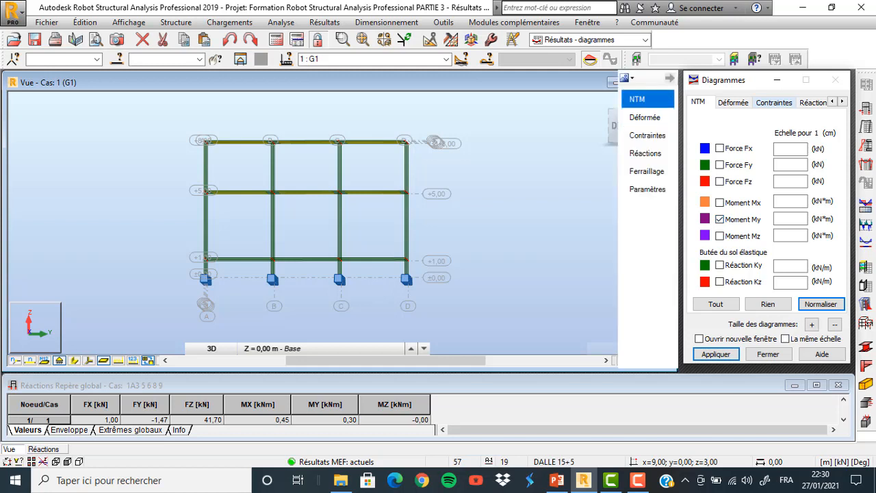
click(647, 189)
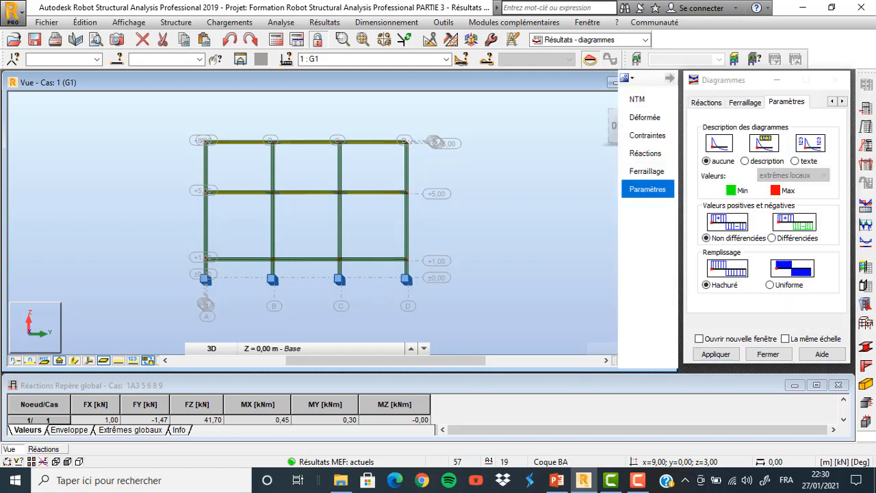
click(744, 161)
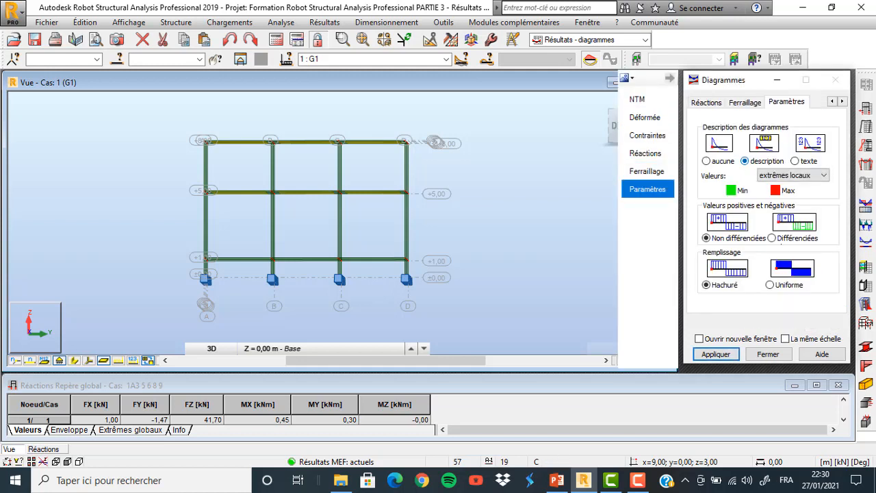
click(771, 237)
click(769, 284)
click(715, 353)
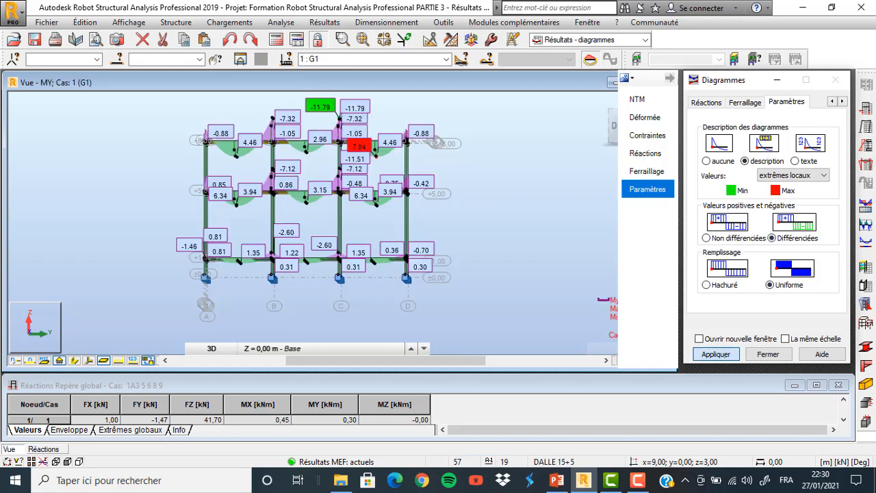
Step: Examine the My diagrams on the frames in 3D, and replace them with the Force Fz diagrams
scroll(207, 135, up, 4)
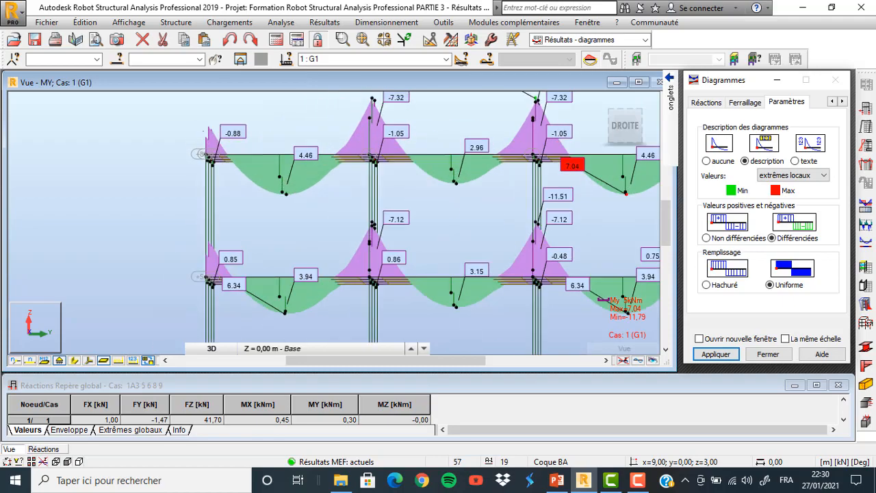
scroll(259, 209, down, 4)
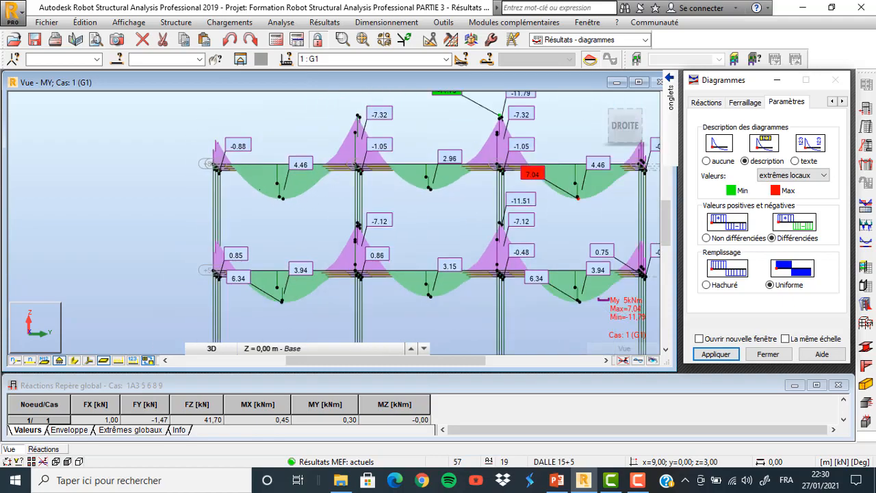
shift+middle_drag(259, 209, 233, 229)
scroll(233, 229, down, 3)
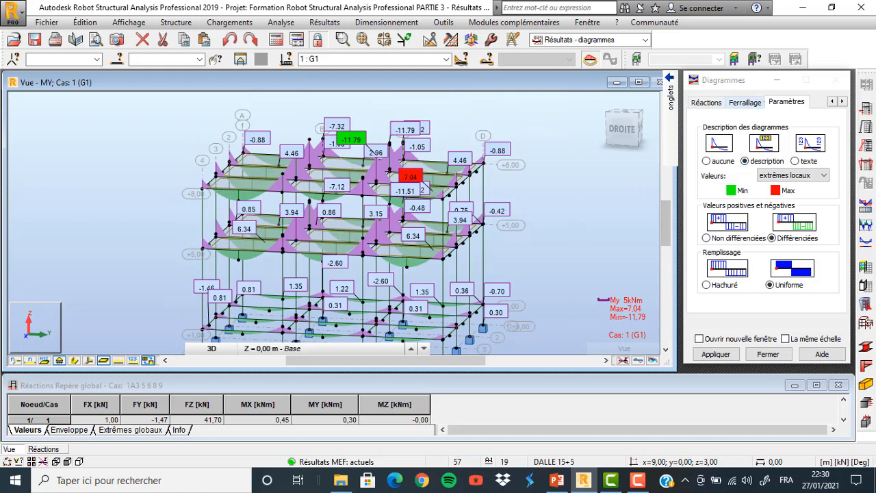
mouse_move(671, 95)
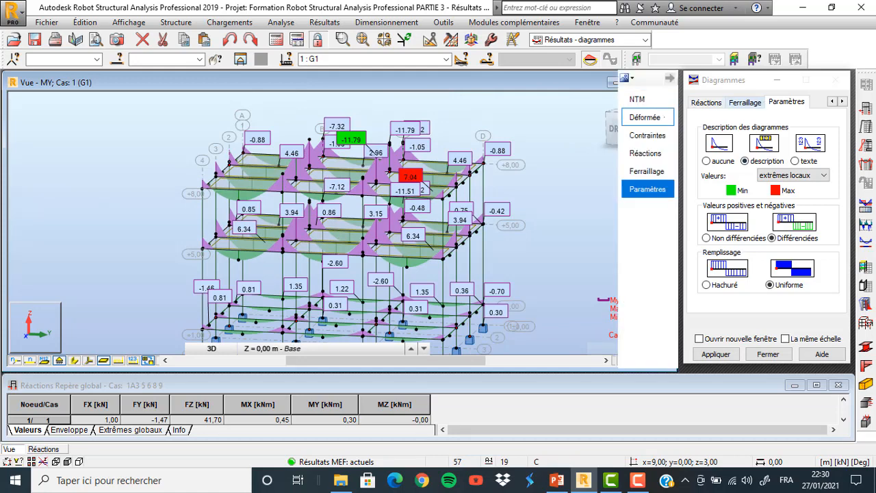
click(643, 99)
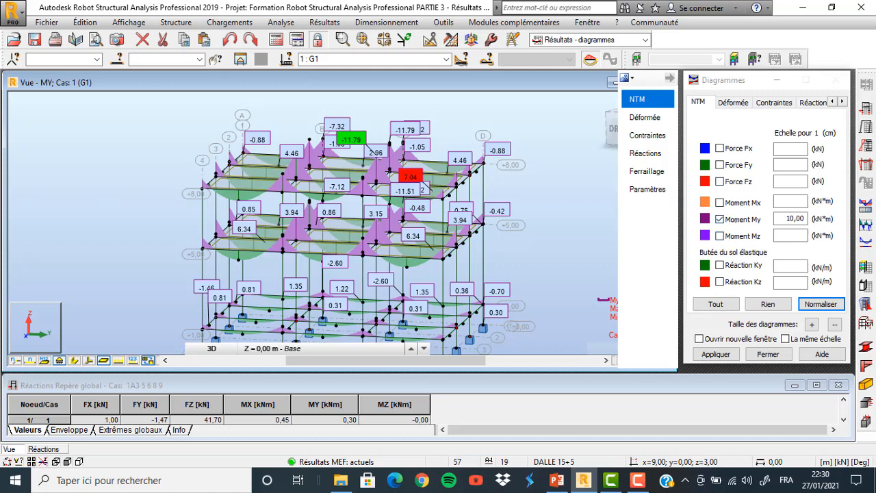
click(719, 219)
click(715, 354)
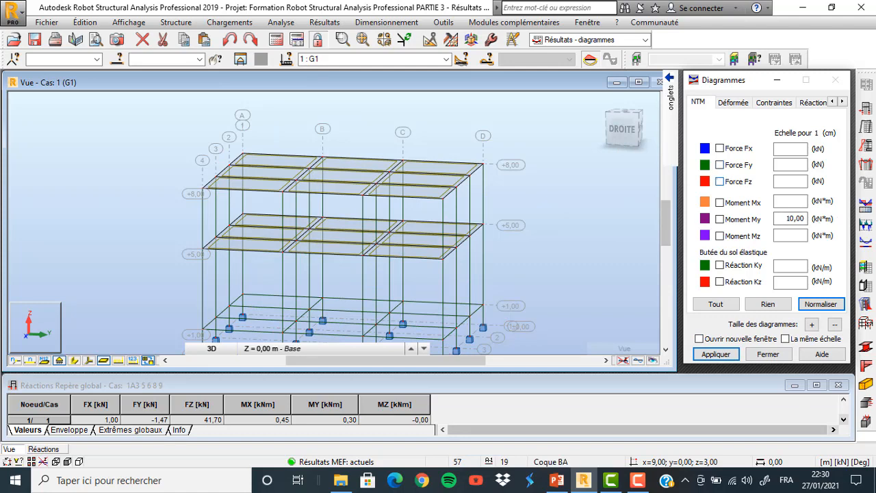
click(719, 181)
click(716, 354)
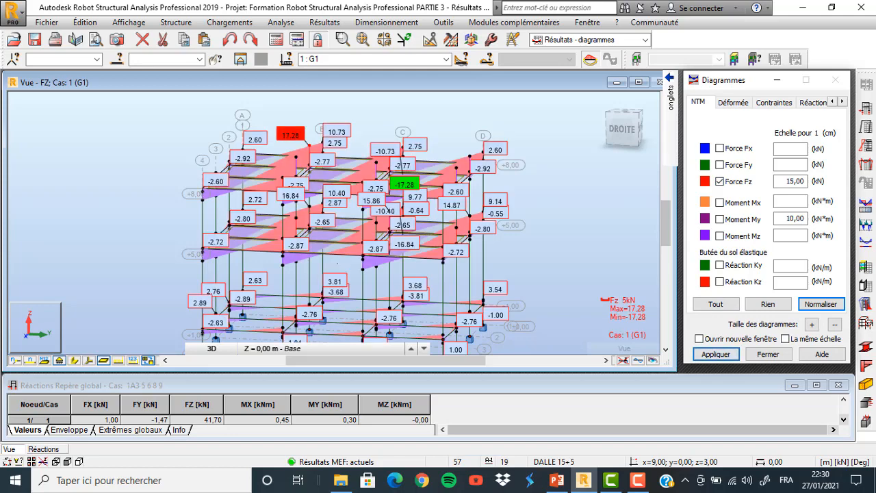
Step: Examine the Fz diagrams, and replace them with the exact deformed shape of the bars viewed in 3D
mouse_move(337, 263)
shift+middle_down()
mouse_move(368, 254)
mouse_move(353, 253)
mouse_move(349, 264)
shift+middle_up()
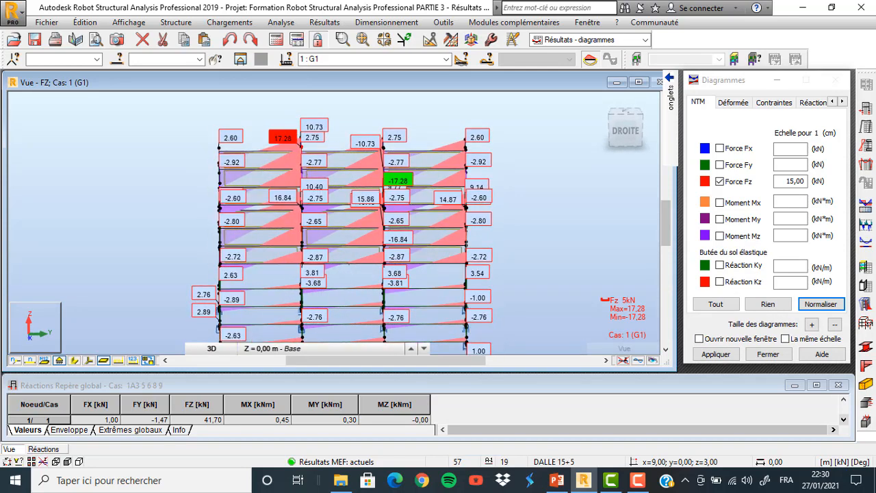
scroll(347, 261, down, 3)
scroll(333, 225, up, 2)
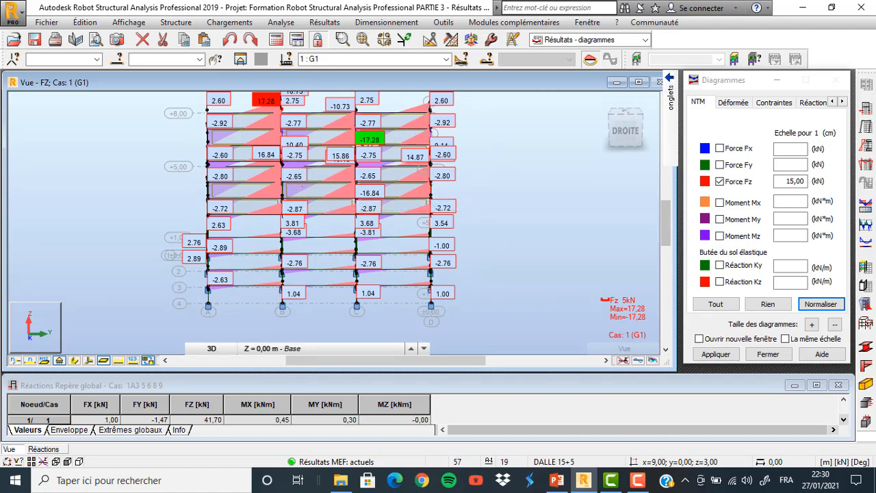
click(719, 182)
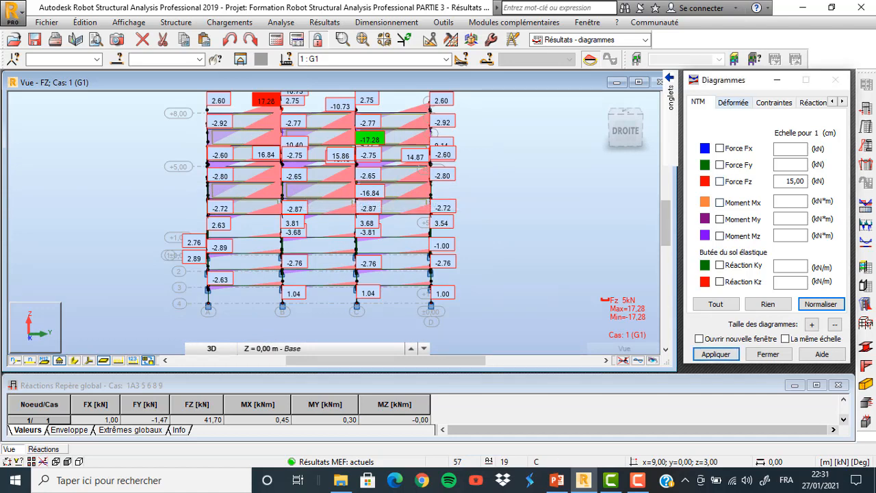
click(732, 103)
click(716, 160)
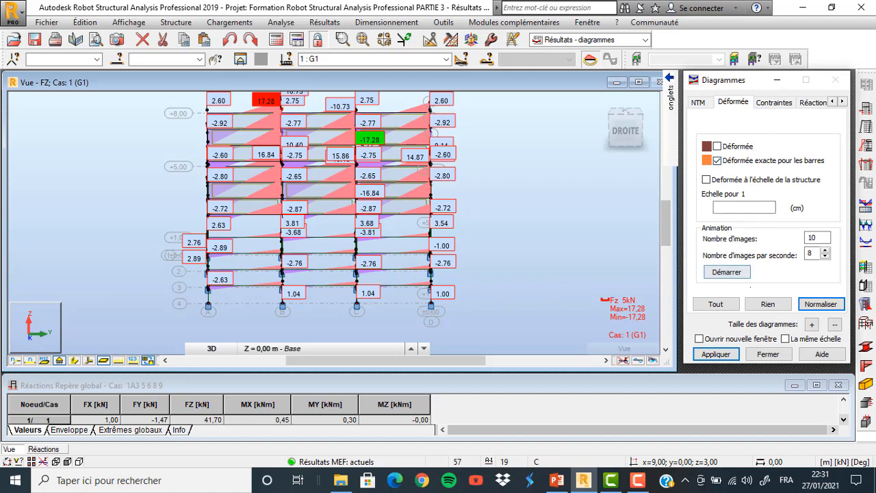
click(715, 354)
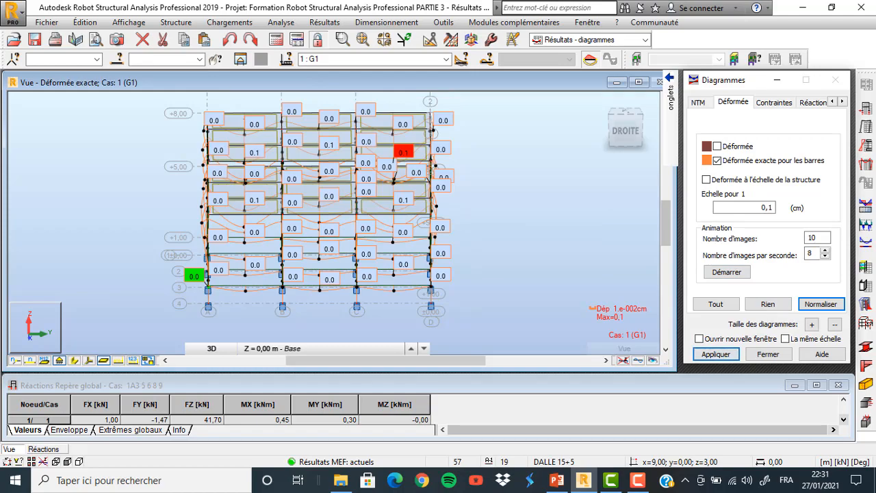
scroll(241, 121, up, 3)
scroll(241, 121, down, 3)
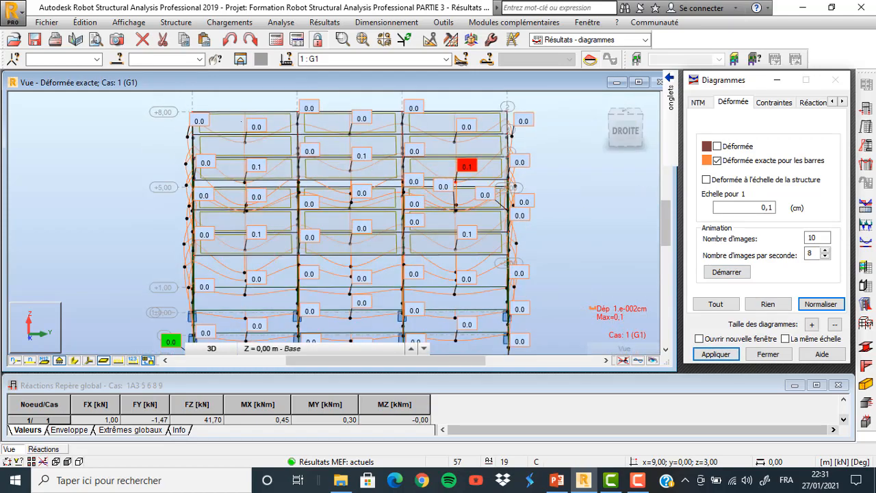
shift+middle_drag(322, 206, 299, 176)
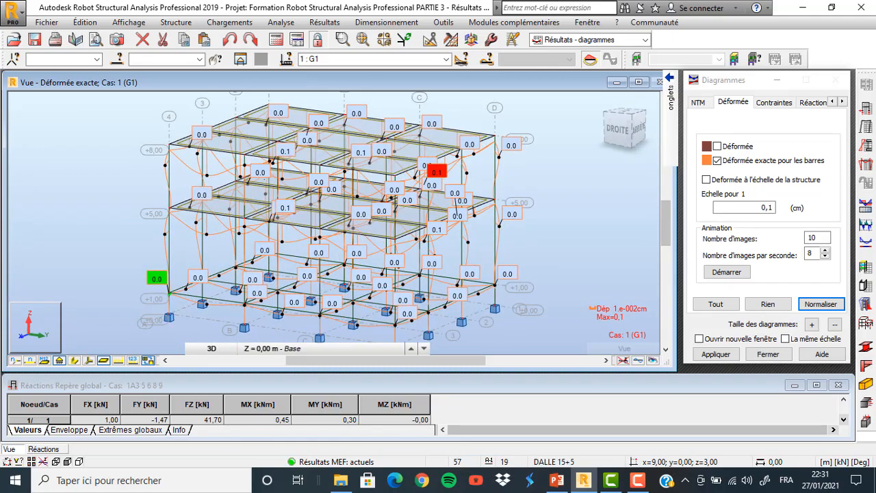